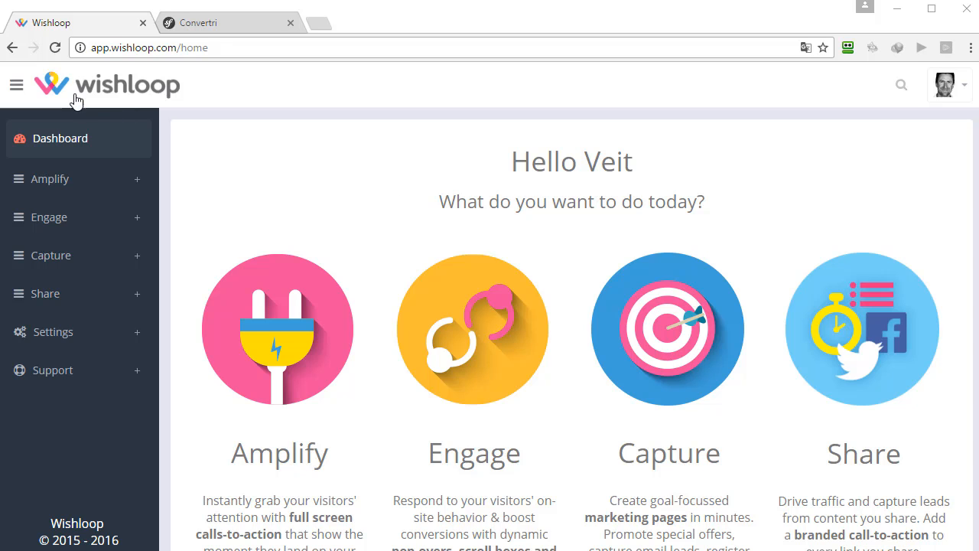
Step: Create a new Capture page from the Huge sales template in the Collect email category
{"action": "scroll", "coordinate": [677, 319], "scroll_direction": "down", "scroll_amount": 2}
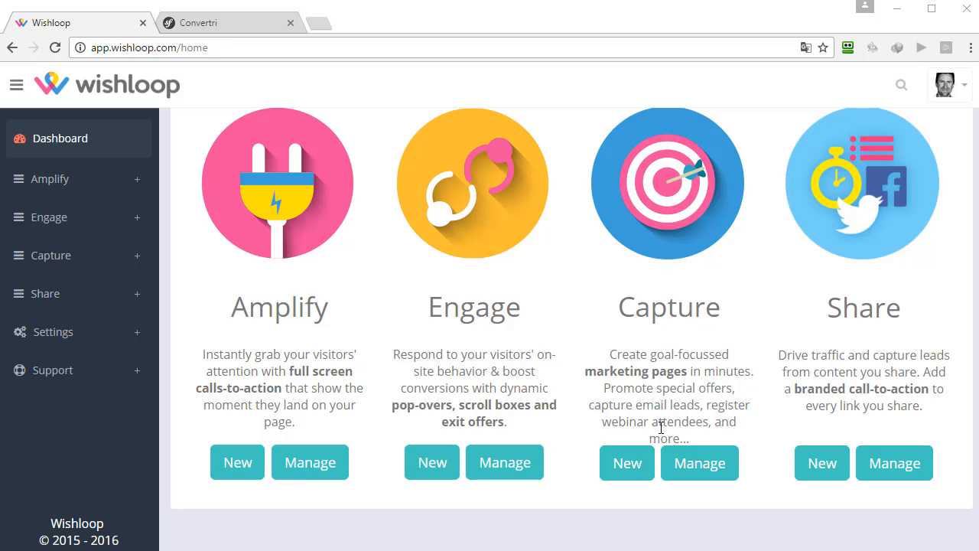
{"action": "left_click", "coordinate": [628, 467]}
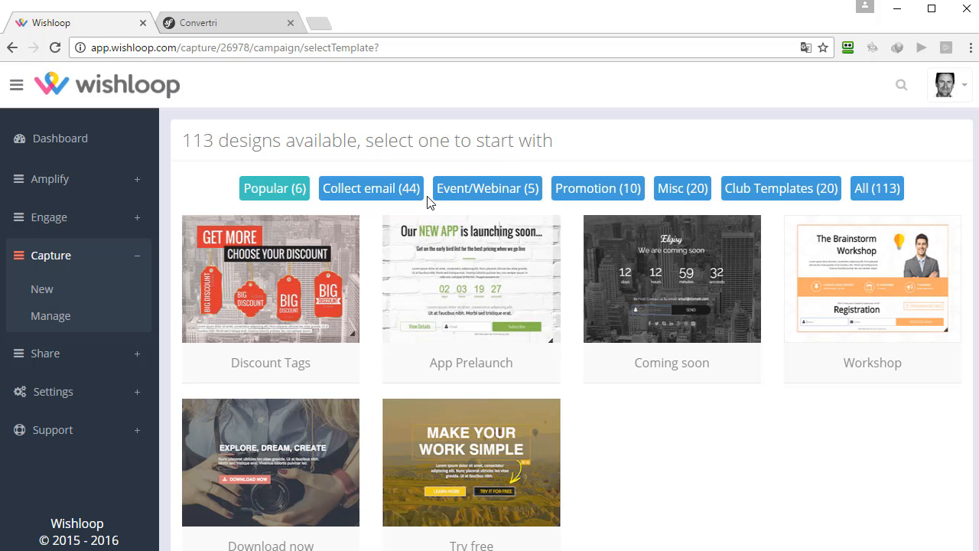
{"action": "left_click", "coordinate": [393, 189]}
{"action": "mouse_move", "coordinate": [448, 257]}
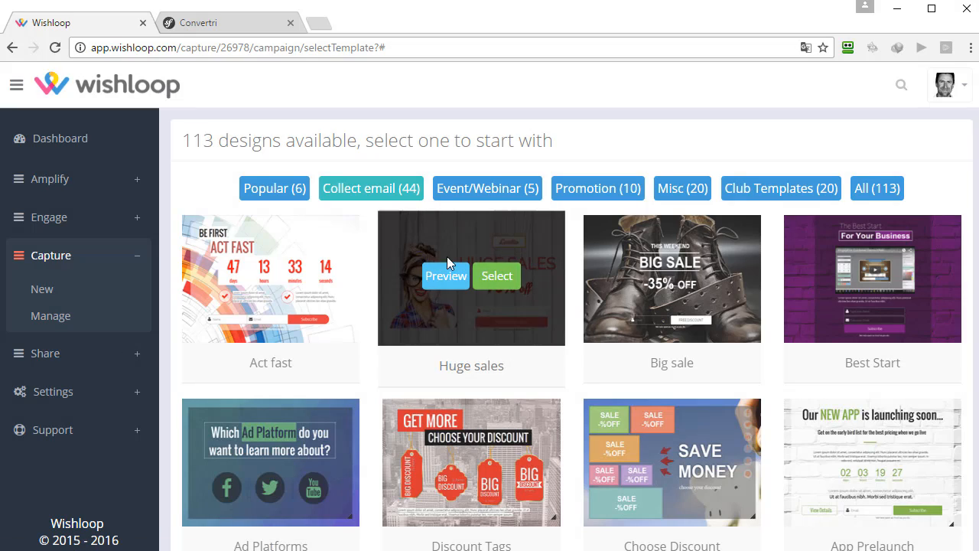
{"action": "left_click", "coordinate": [497, 277]}
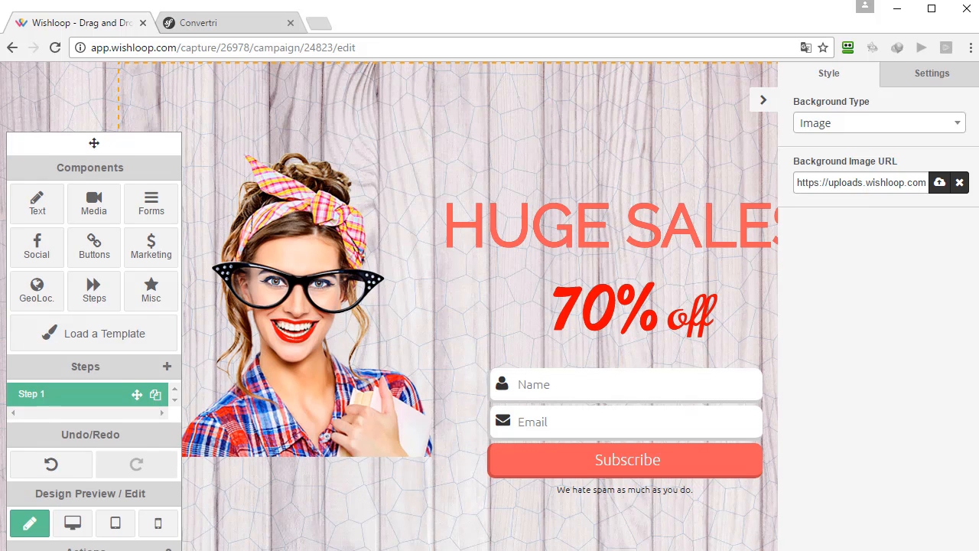
{"action": "scroll", "coordinate": [390, 306], "scroll_direction": "up", "scroll_amount": 1}
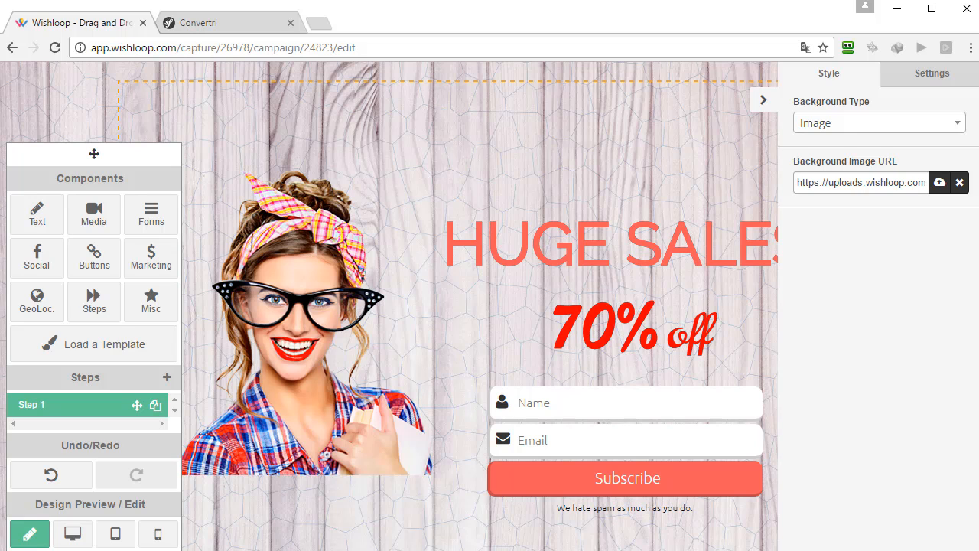
Step: Leave the editor for the Capture page list and check Page #10's editable link ending without changing it
{"action": "key", "text": "alt+Left"}
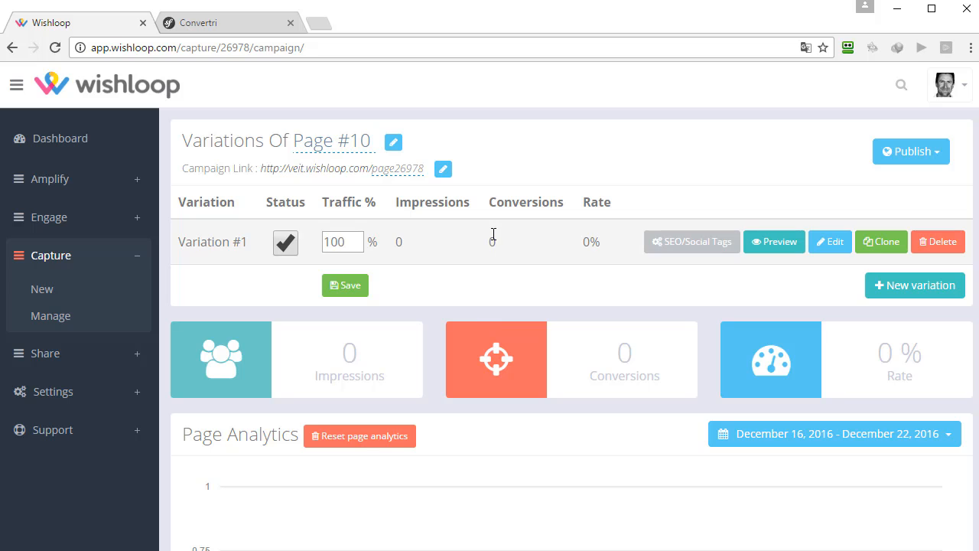
{"action": "left_click", "coordinate": [51, 320]}
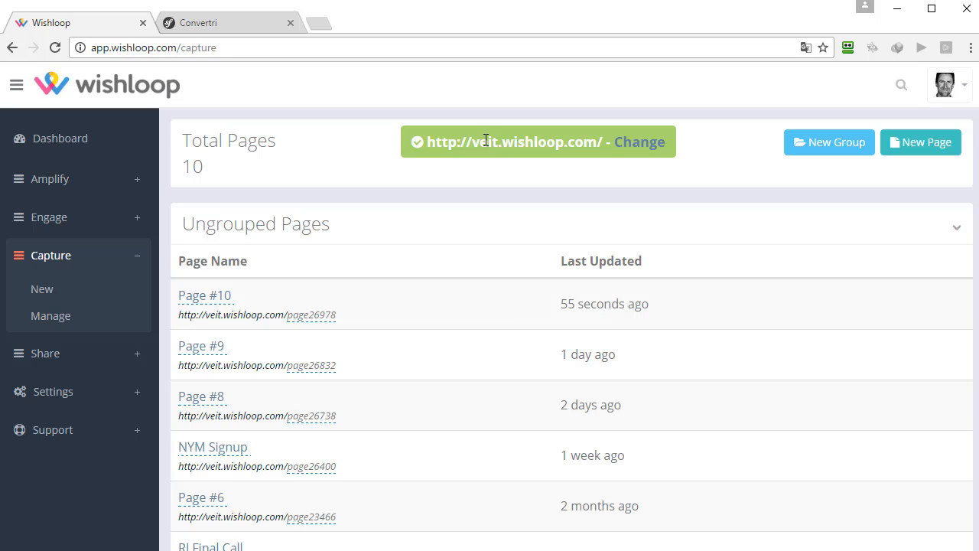
{"action": "mouse_move", "coordinate": [216, 326]}
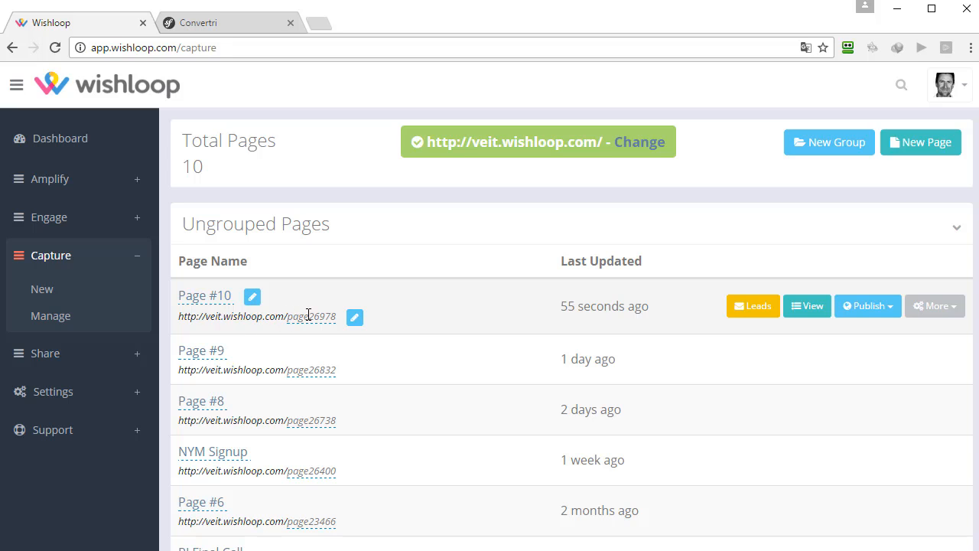
{"action": "left_click", "coordinate": [354, 316]}
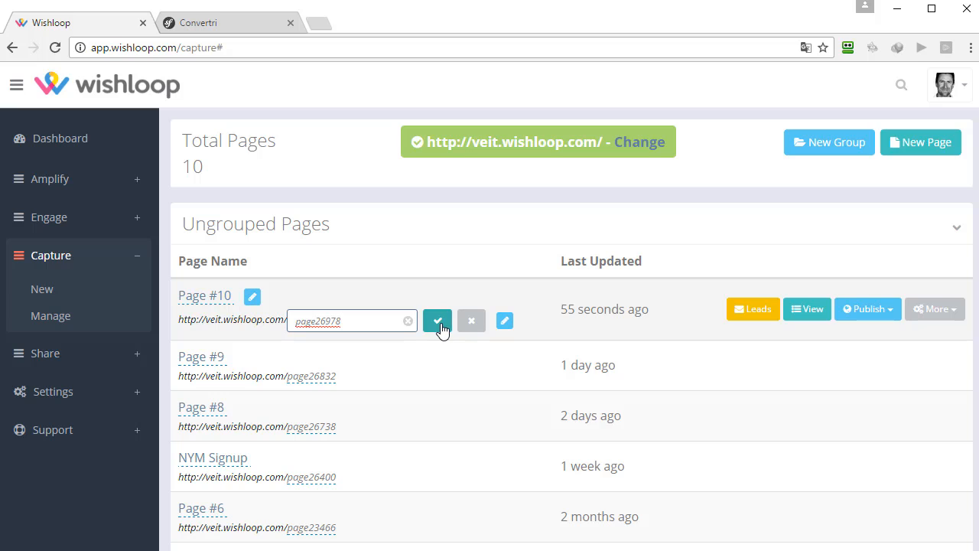
{"action": "left_click", "coordinate": [438, 324]}
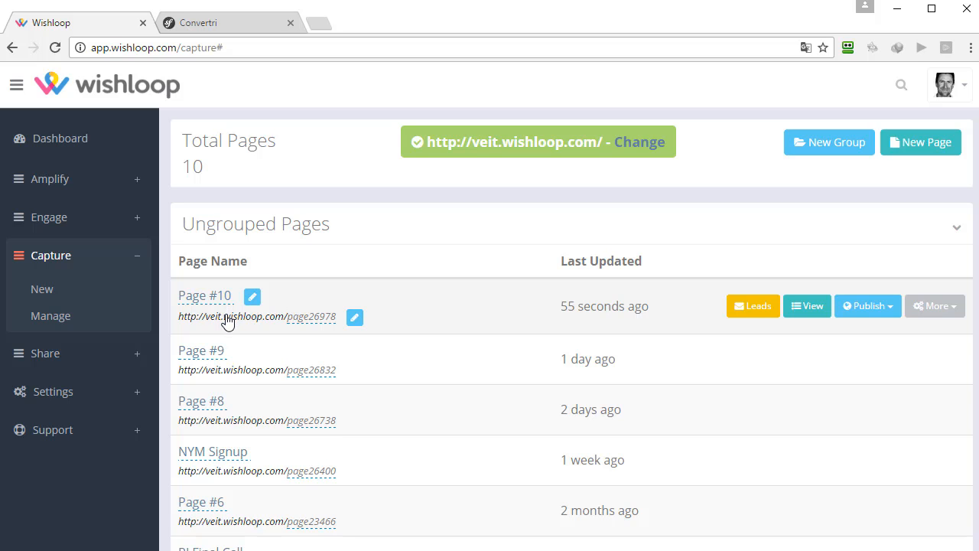
Step: Switch to Convertri, add a funnel named "lpcomparison" and bring up the templates for its first page
{"action": "left_click", "coordinate": [218, 25]}
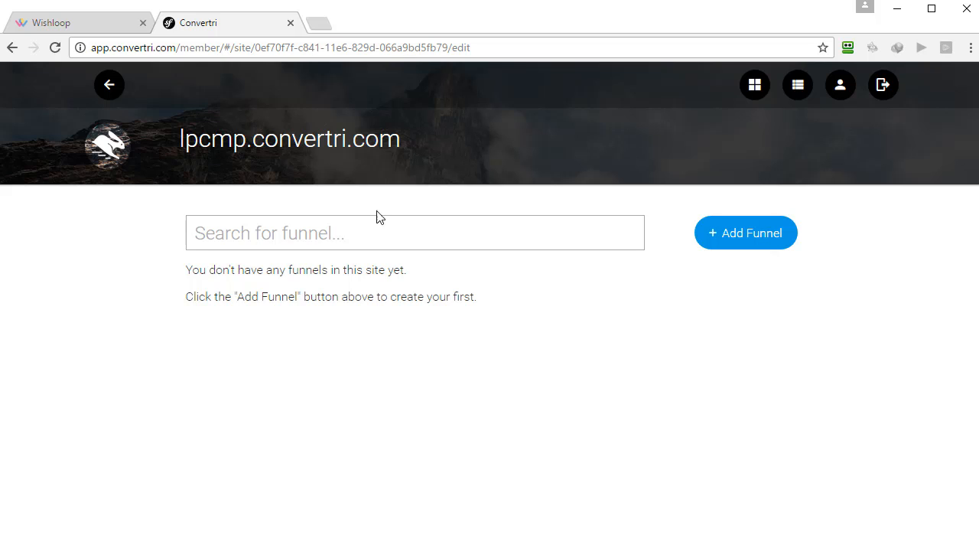
{"action": "left_click", "coordinate": [756, 242]}
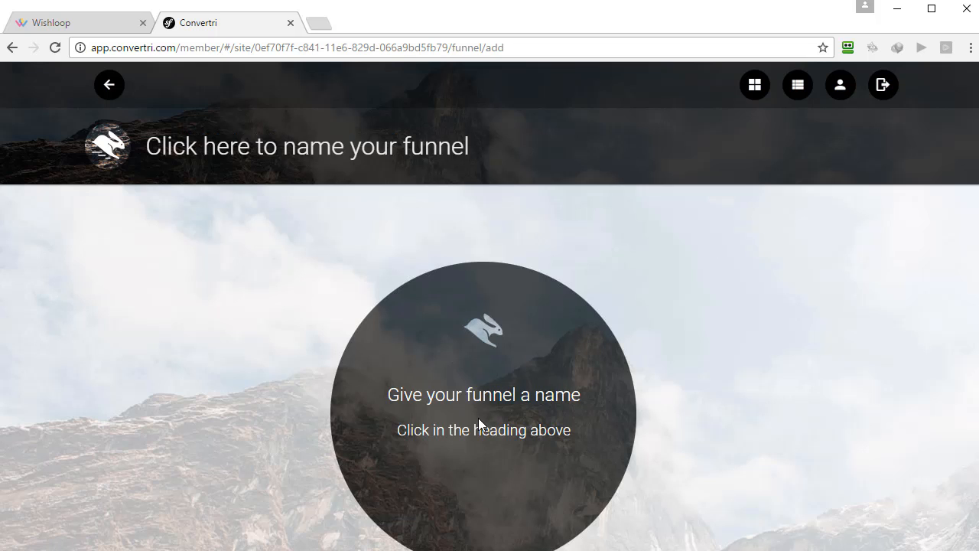
{"action": "left_click", "coordinate": [257, 146]}
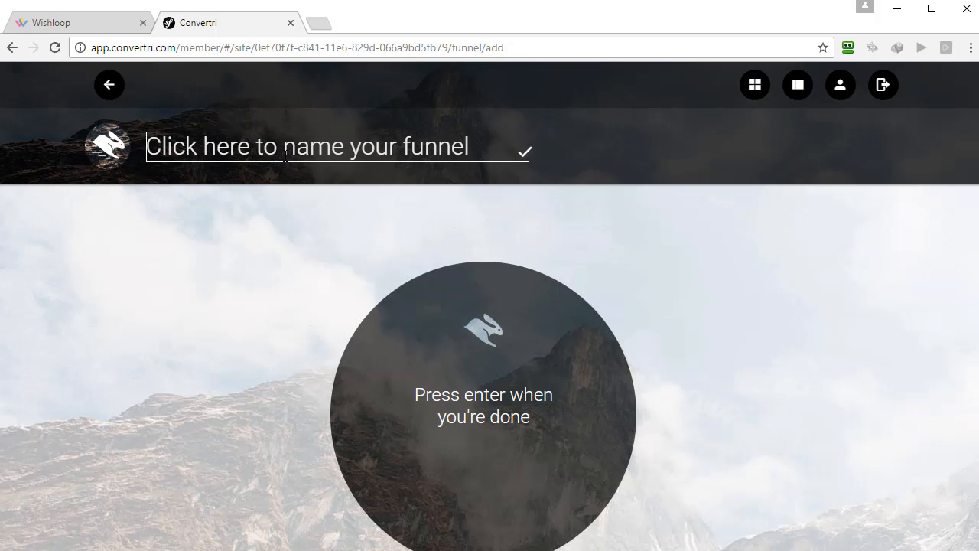
{"action": "type", "text": "lpcompa"}
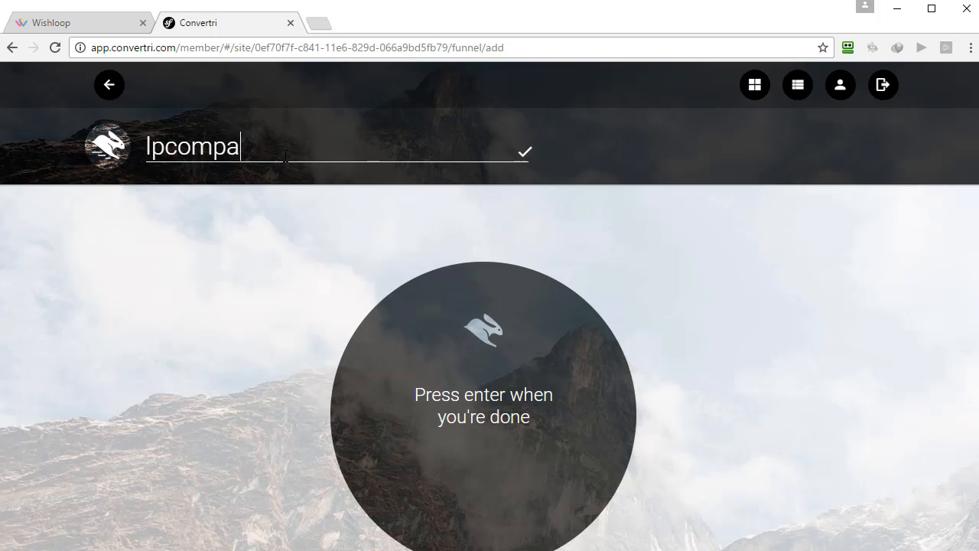
{"action": "type", "text": "rison"}
{"action": "key", "text": "Return"}
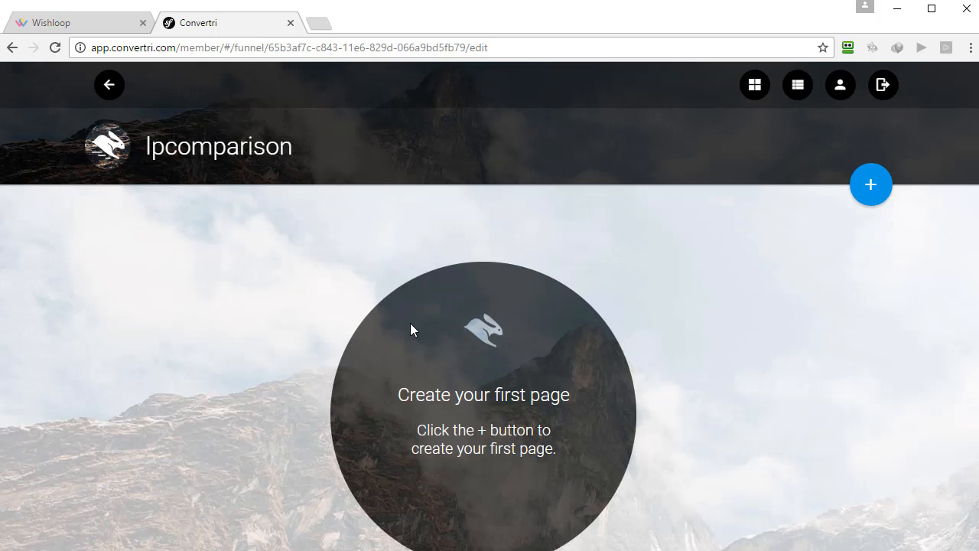
{"action": "left_click", "coordinate": [872, 186]}
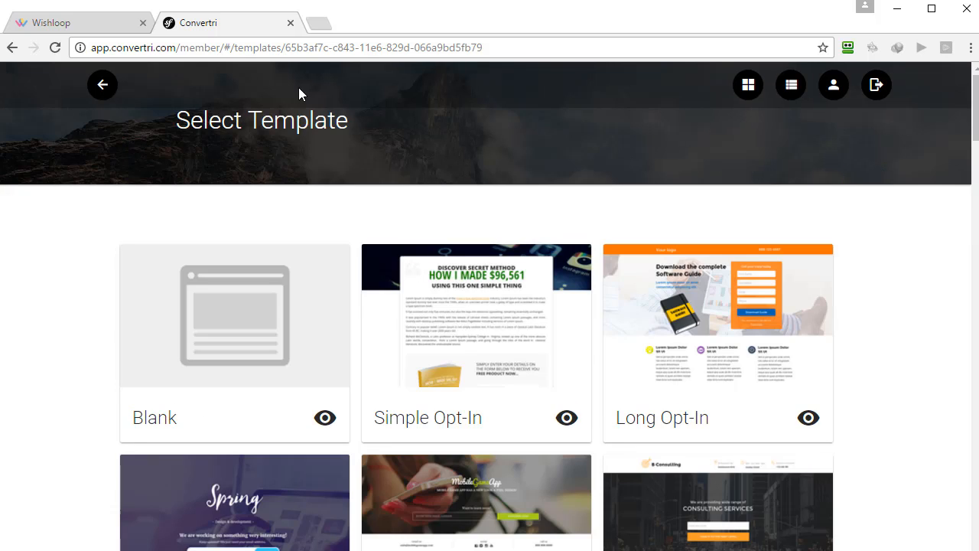
Step: Switch to Wishloop and reopen Page #10's Huge sales design in the page editor
{"action": "left_click", "coordinate": [74, 21]}
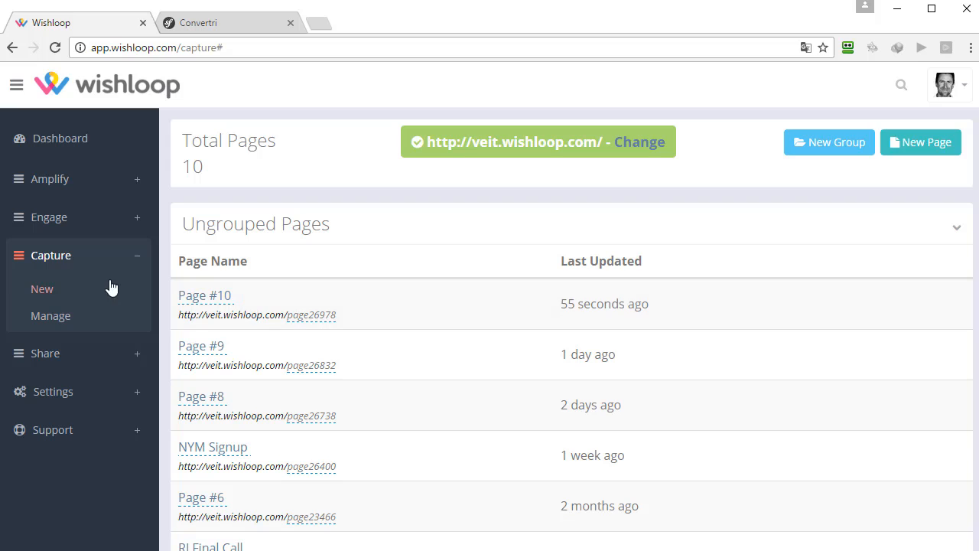
{"action": "mouse_move", "coordinate": [582, 297]}
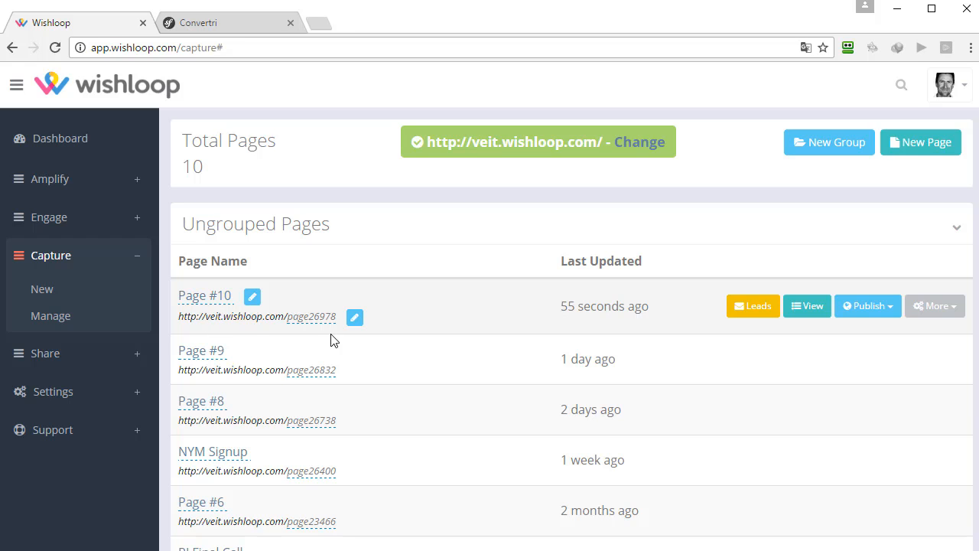
{"action": "left_click", "coordinate": [811, 308]}
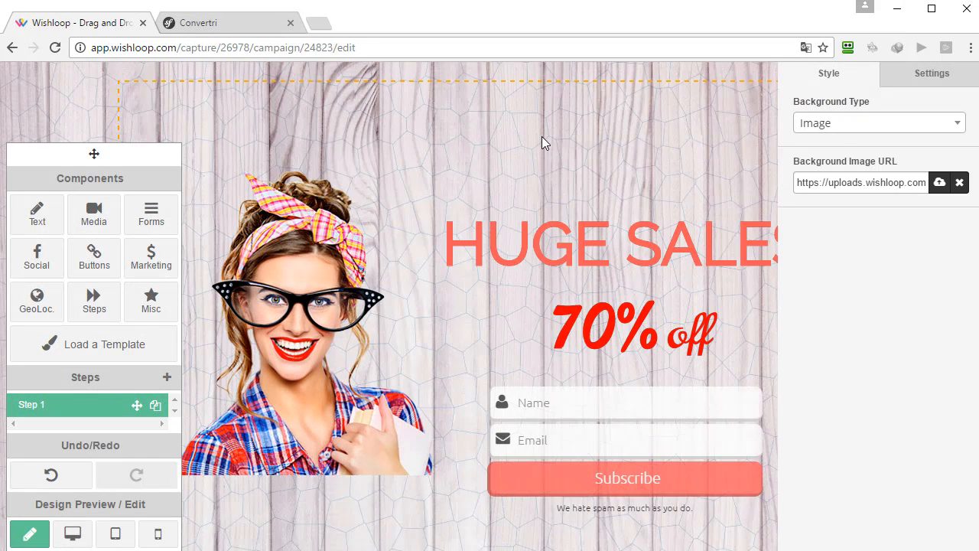
Step: Switch to Convertri and create a page from the Fashion template named "lpcomparisonconvt"
{"action": "left_click", "coordinate": [216, 22]}
{"action": "scroll", "coordinate": [564, 230], "scroll_direction": "down", "scroll_amount": 15}
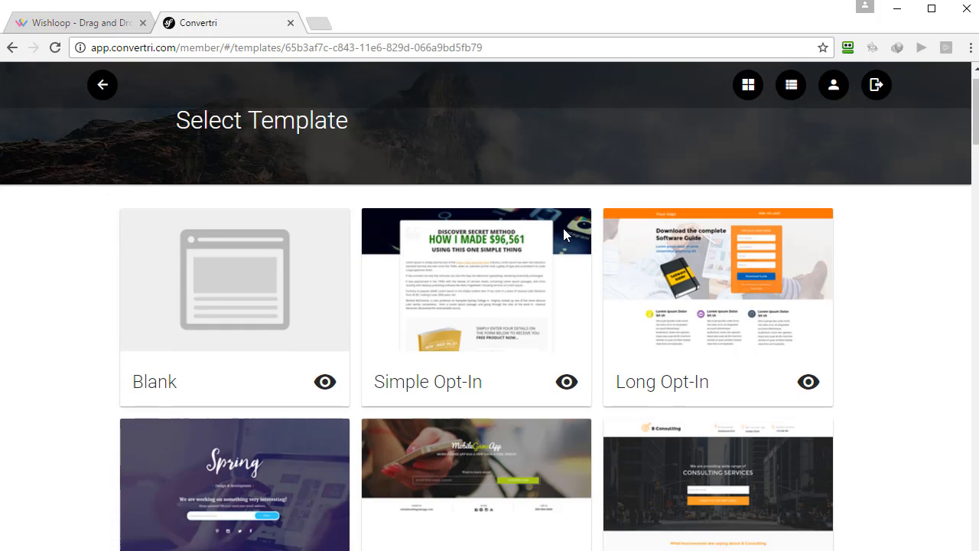
{"action": "scroll", "coordinate": [566, 236], "scroll_direction": "down", "scroll_amount": 7}
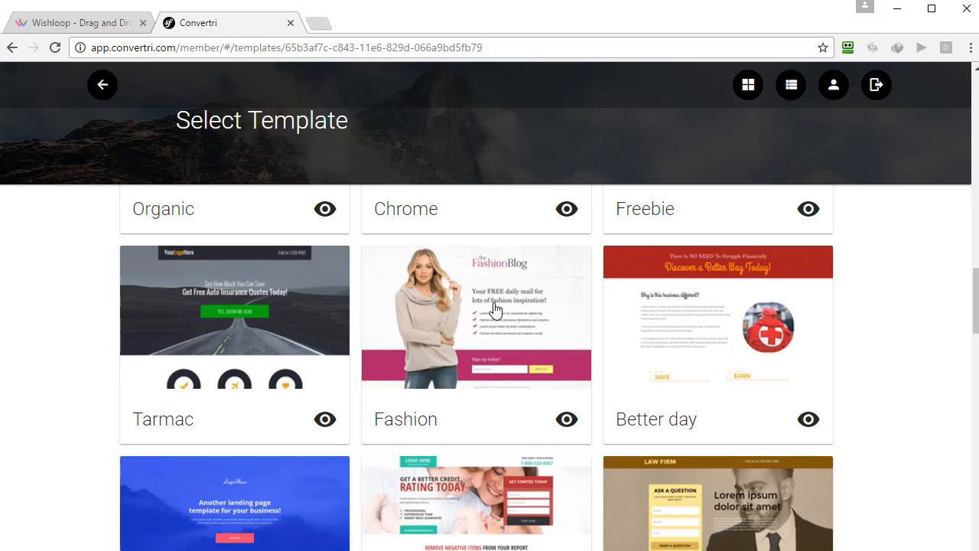
{"action": "left_click", "coordinate": [496, 308]}
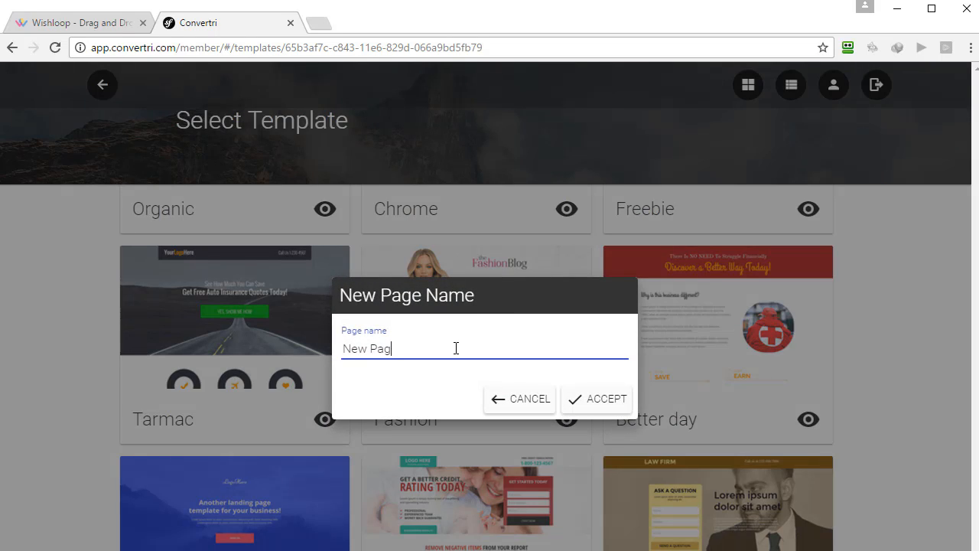
{"action": "key", "text": "BackSpace"}
{"action": "key", "text": "BackSpace"}
{"action": "key", "text": "BackSpace"}
{"action": "key", "text": "BackSpace"}
{"action": "key", "text": "BackSpace"}
{"action": "key", "text": "BackSpace"}
{"action": "key", "text": "BackSpace"}
{"action": "type", "text": "lpcomparisonconvt"}
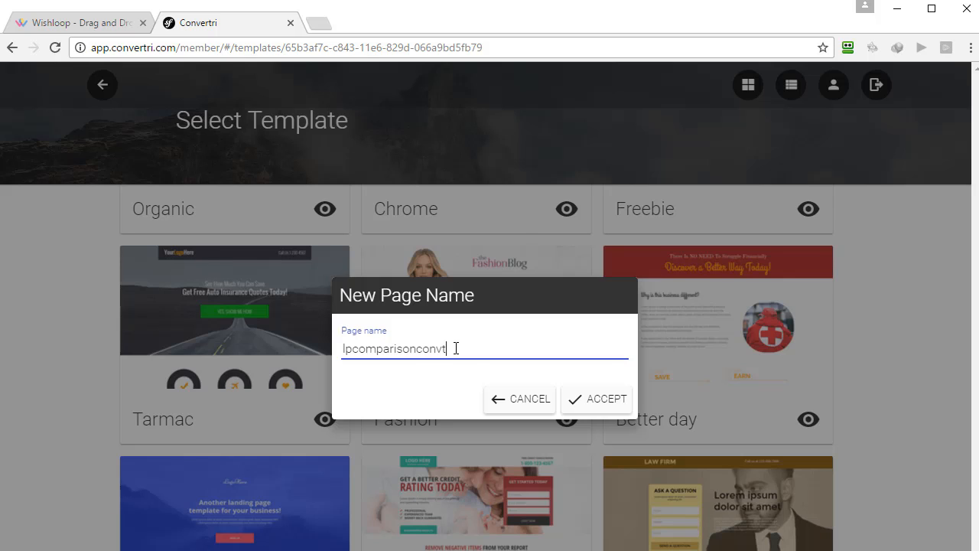
{"action": "left_click", "coordinate": [598, 401]}
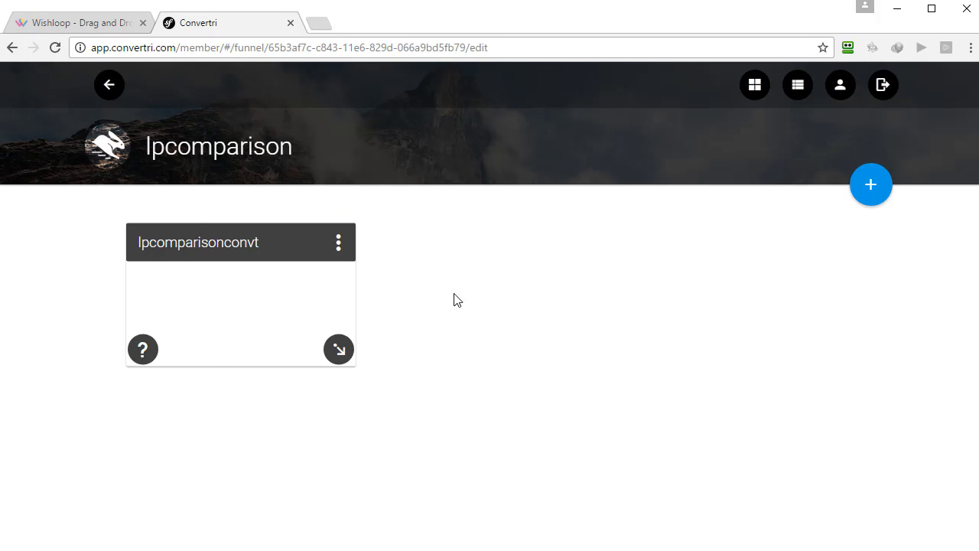
Step: Open the lpcomparisonconvt page for editing and look over its layout from the logo to the copyright footer
{"action": "left_click", "coordinate": [237, 299]}
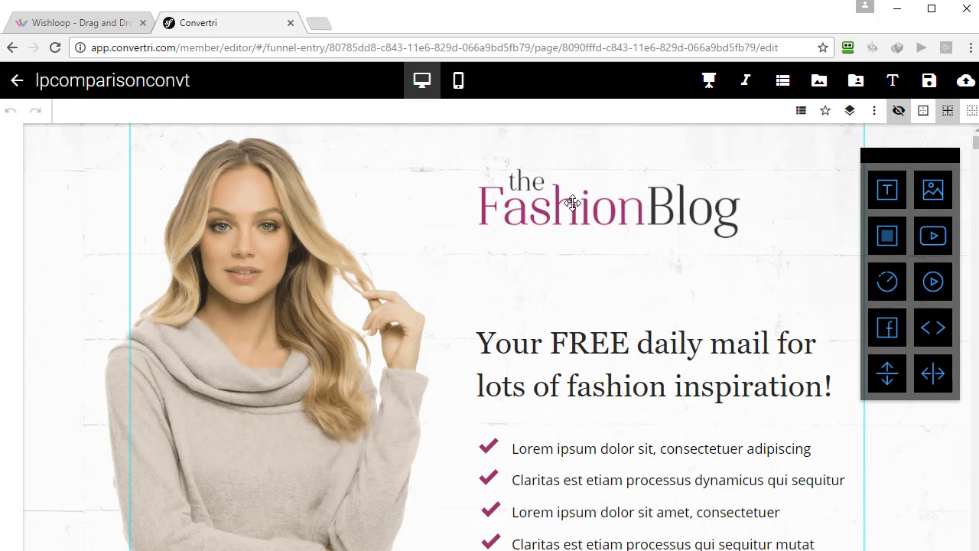
{"action": "scroll", "coordinate": [612, 348], "scroll_direction": "down", "scroll_amount": 3}
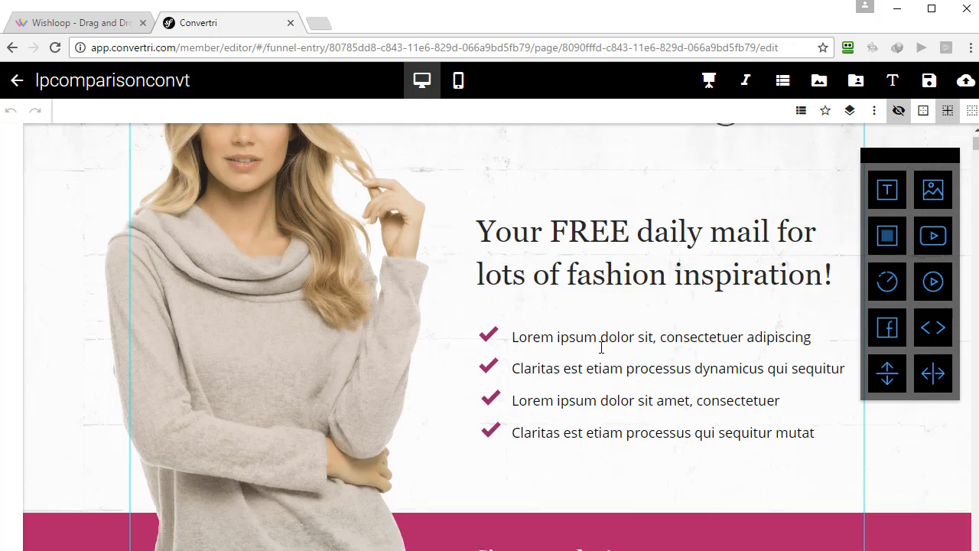
{"action": "scroll", "coordinate": [576, 350], "scroll_direction": "down", "scroll_amount": 1}
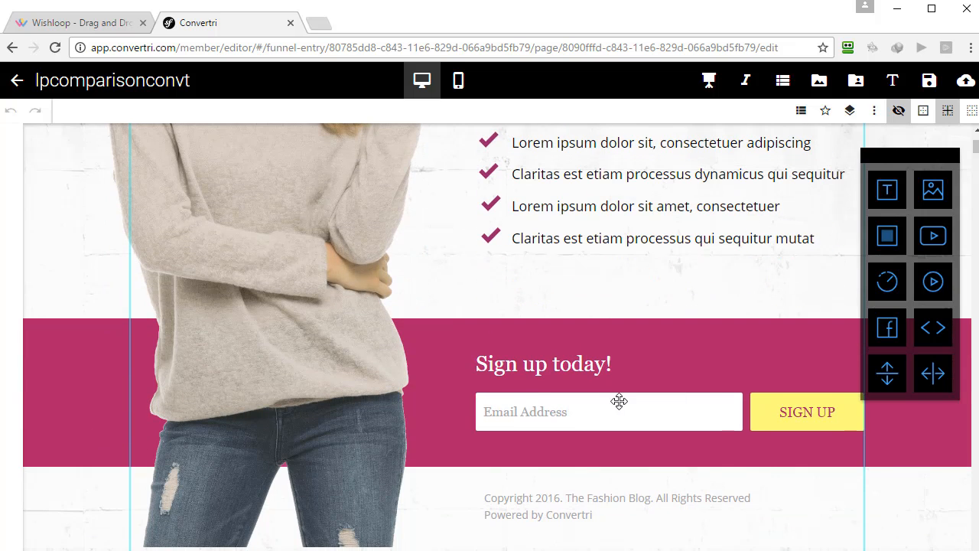
{"action": "scroll", "coordinate": [619, 401], "scroll_direction": "down", "scroll_amount": 1}
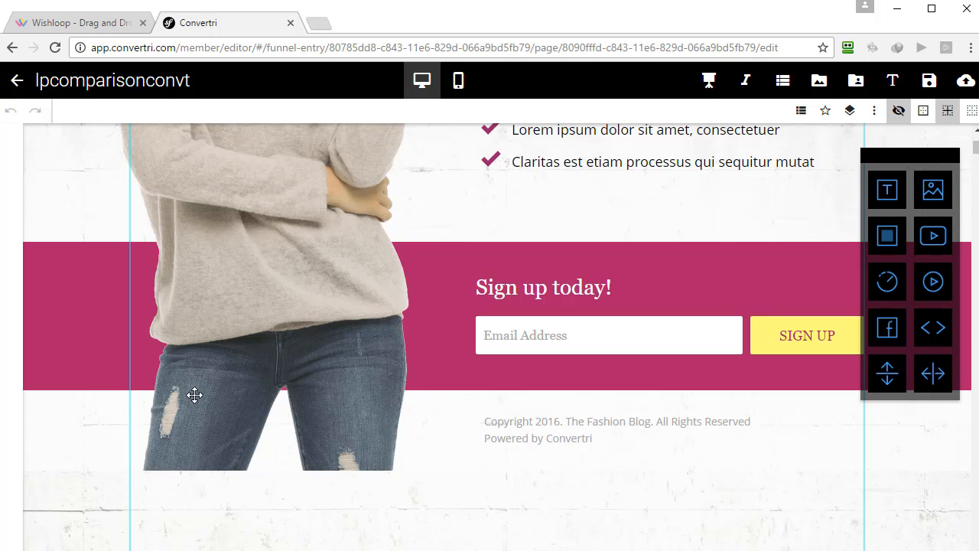
{"action": "scroll", "coordinate": [222, 391], "scroll_direction": "up", "scroll_amount": 5}
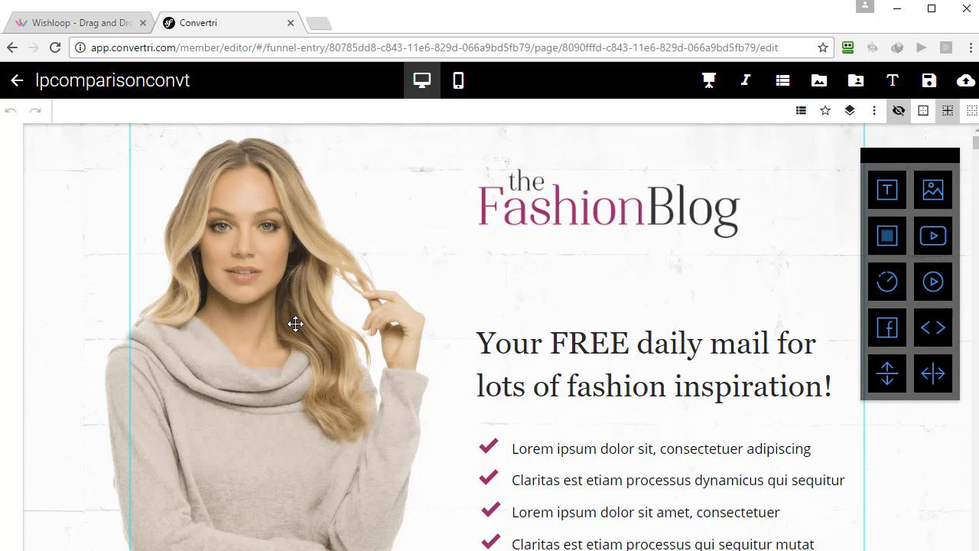
Step: In Convertri's Fashion page, copy the woman photo's background image URL from its properties
{"action": "left_click", "coordinate": [85, 29]}
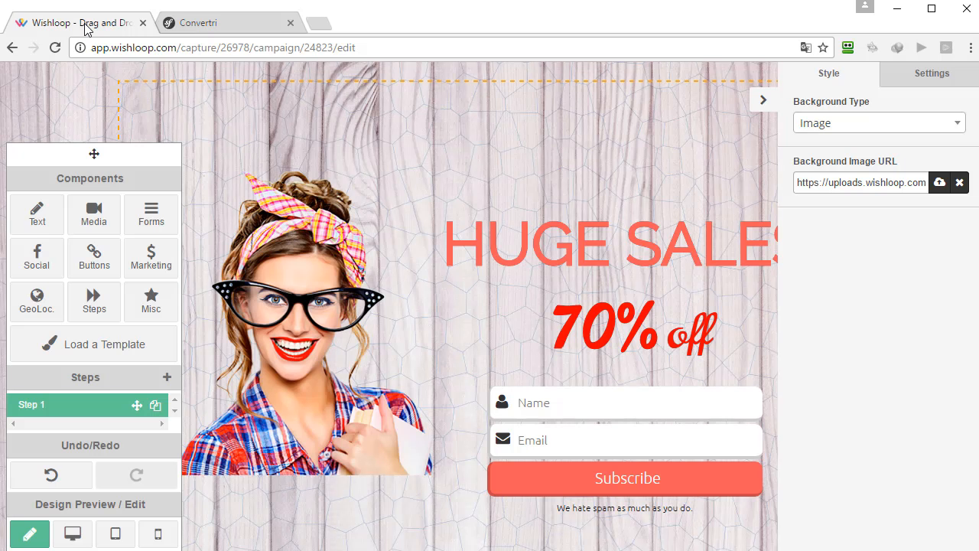
{"action": "left_click", "coordinate": [222, 31]}
{"action": "left_click", "coordinate": [276, 292]}
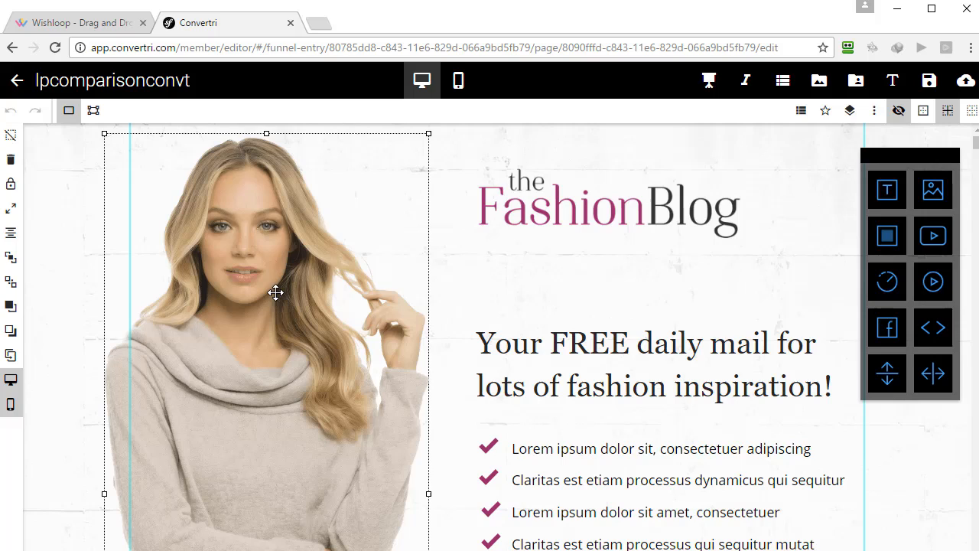
{"action": "left_click", "coordinate": [874, 112]}
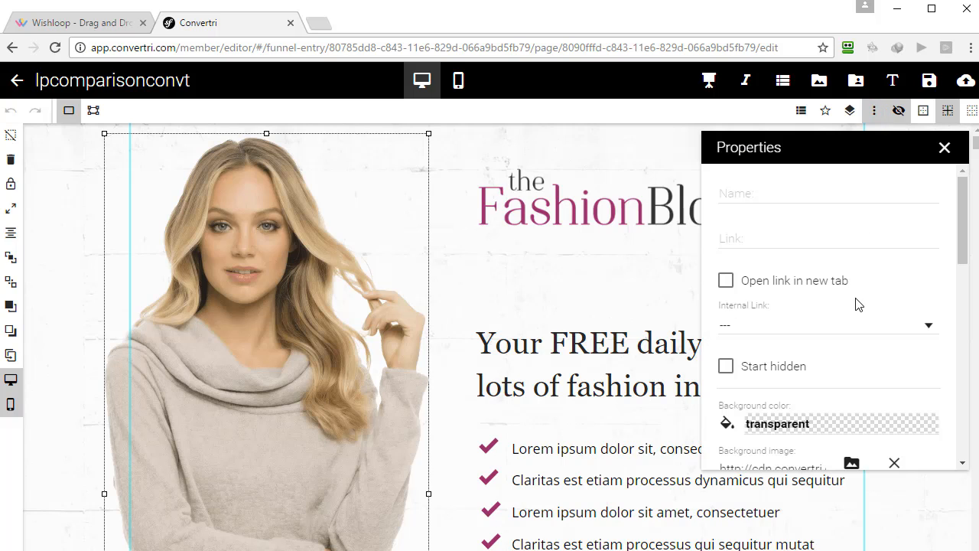
{"action": "scroll", "coordinate": [857, 305], "scroll_direction": "down", "scroll_amount": 2}
{"action": "left_click", "coordinate": [783, 318]}
{"action": "double_click", "coordinate": [784, 318]}
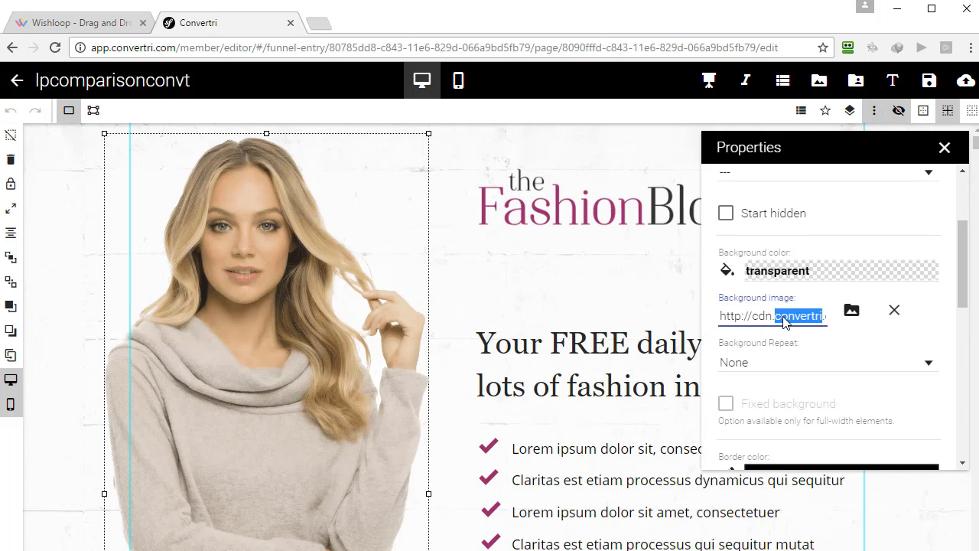
{"action": "triple_click", "coordinate": [785, 319]}
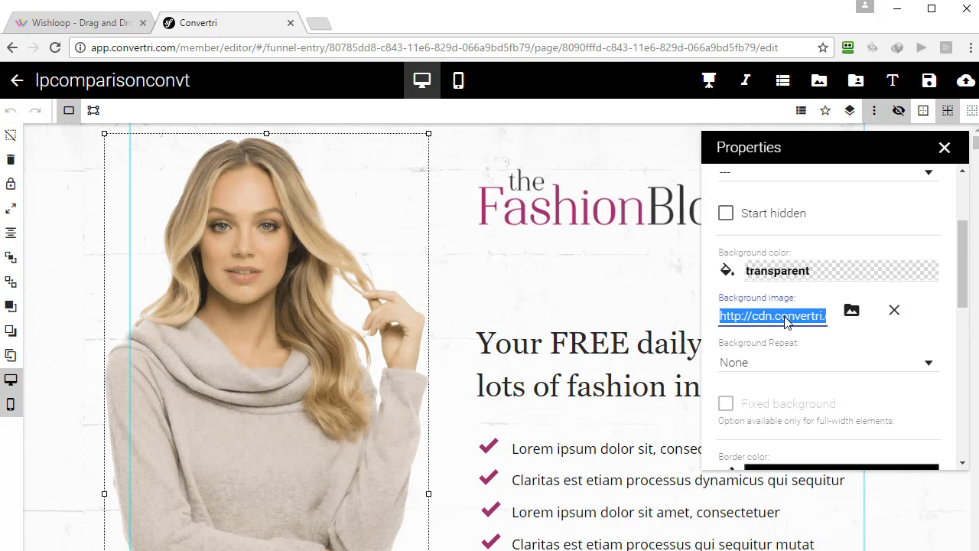
Step: Switch to Wishloop and replace the photo of the woman in glasses by using the copied URL as its image source
{"action": "left_click", "coordinate": [96, 23]}
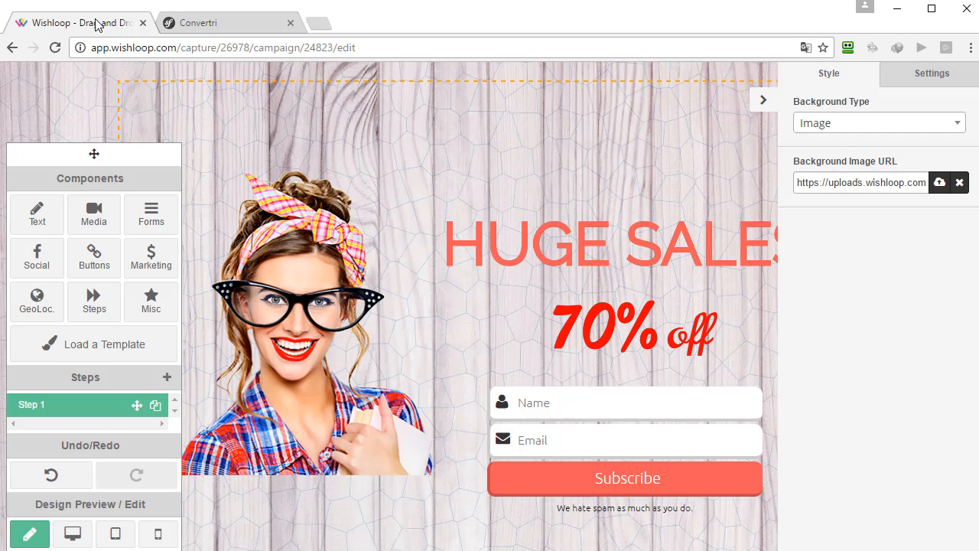
{"action": "left_click", "coordinate": [306, 306]}
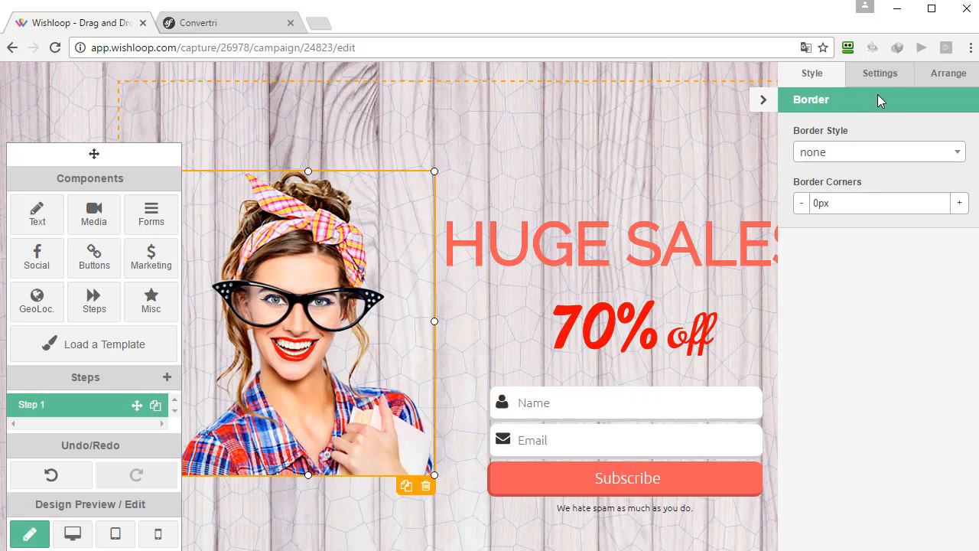
{"action": "left_click", "coordinate": [890, 74]}
{"action": "left_click", "coordinate": [848, 122]}
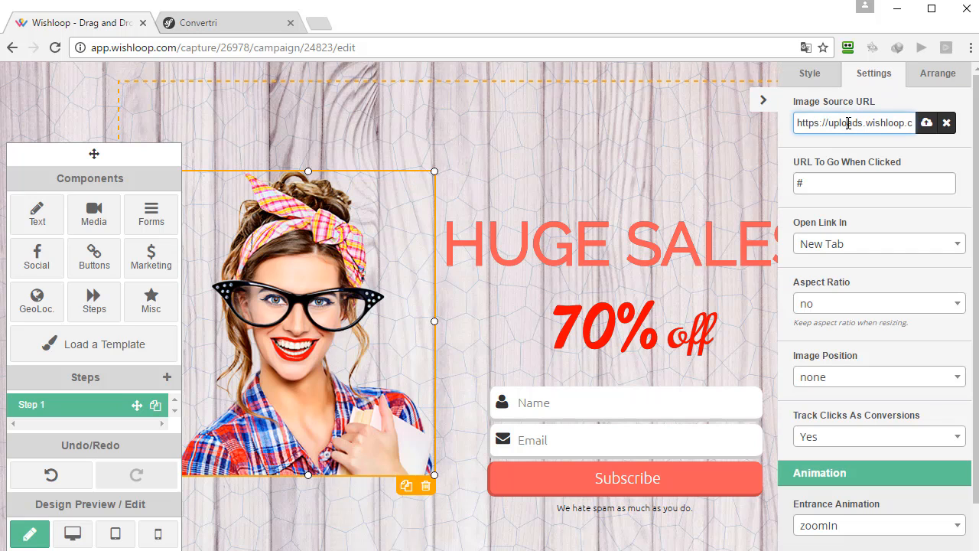
{"action": "triple_click", "coordinate": [848, 122]}
{"action": "left_click", "coordinate": [848, 122]}
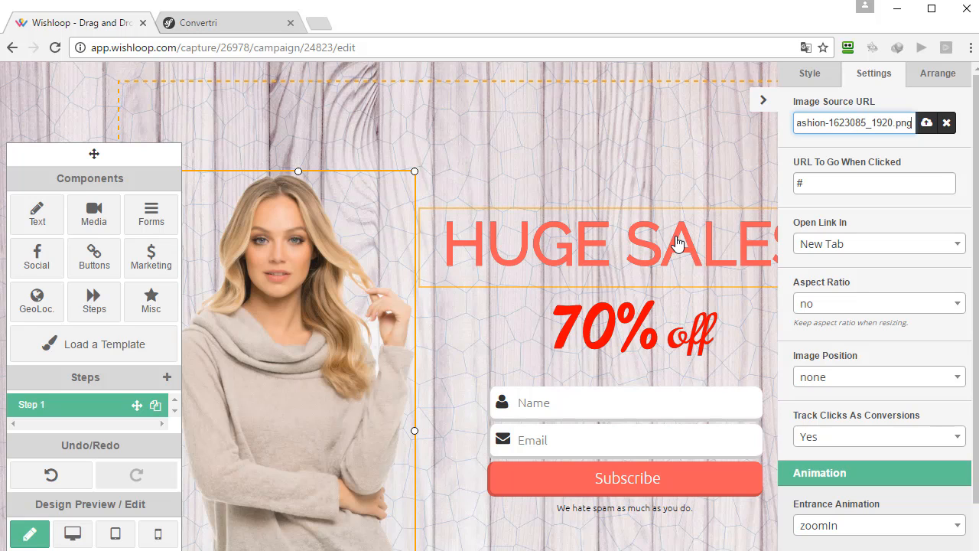
Step: Move the HUGE SALES heading up and to the left, and shift the 70% off text and the woman's photo upward
{"action": "left_click", "coordinate": [529, 245]}
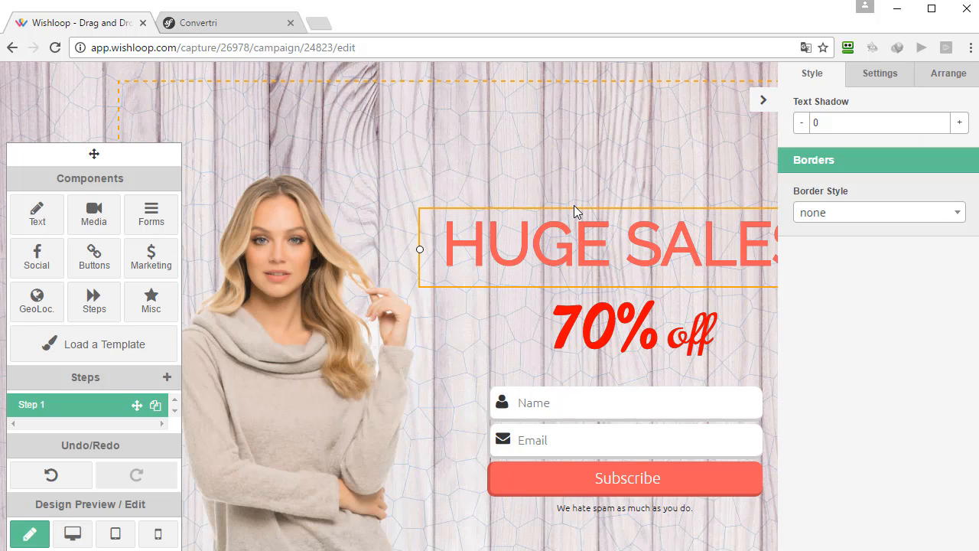
{"action": "left_click_drag", "start_coordinate": [579, 221], "coordinate": [501, 133]}
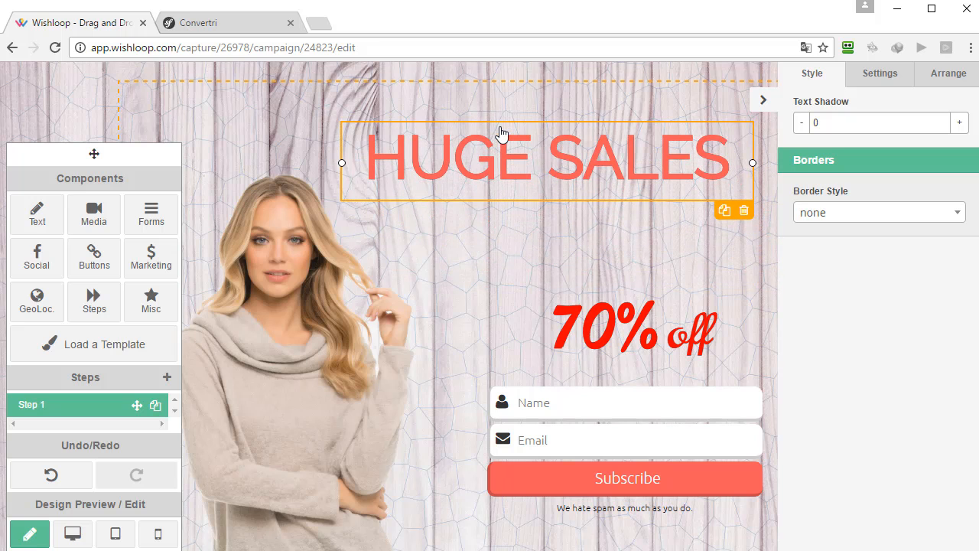
{"action": "left_click_drag", "start_coordinate": [629, 323], "coordinate": [635, 302]}
{"action": "left_click", "coordinate": [559, 148]}
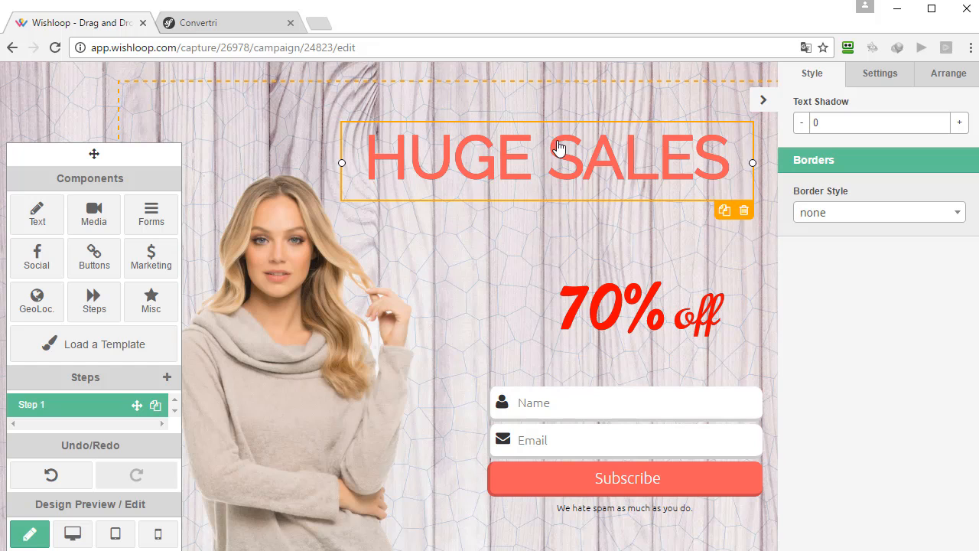
{"action": "left_click_drag", "start_coordinate": [564, 135], "coordinate": [590, 193]}
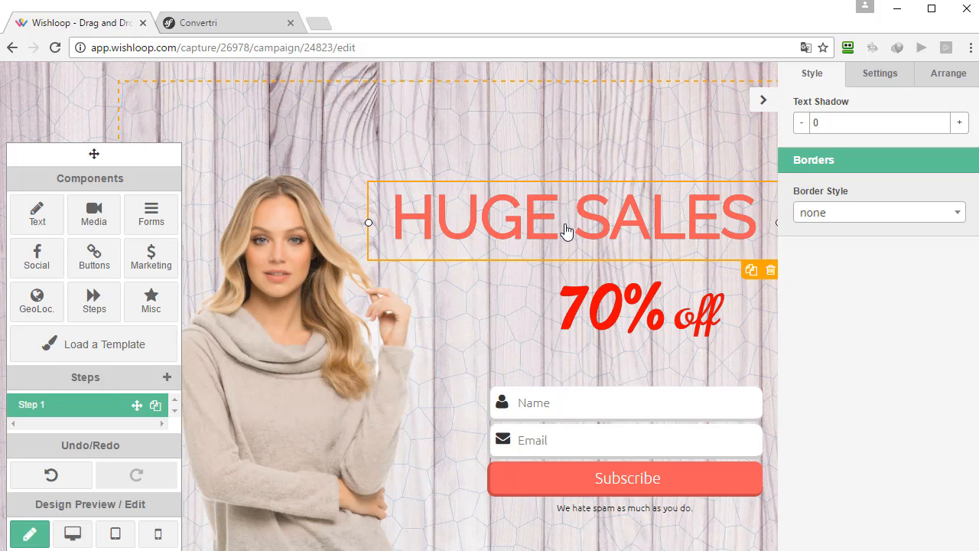
{"action": "left_click_drag", "start_coordinate": [299, 404], "coordinate": [291, 344]}
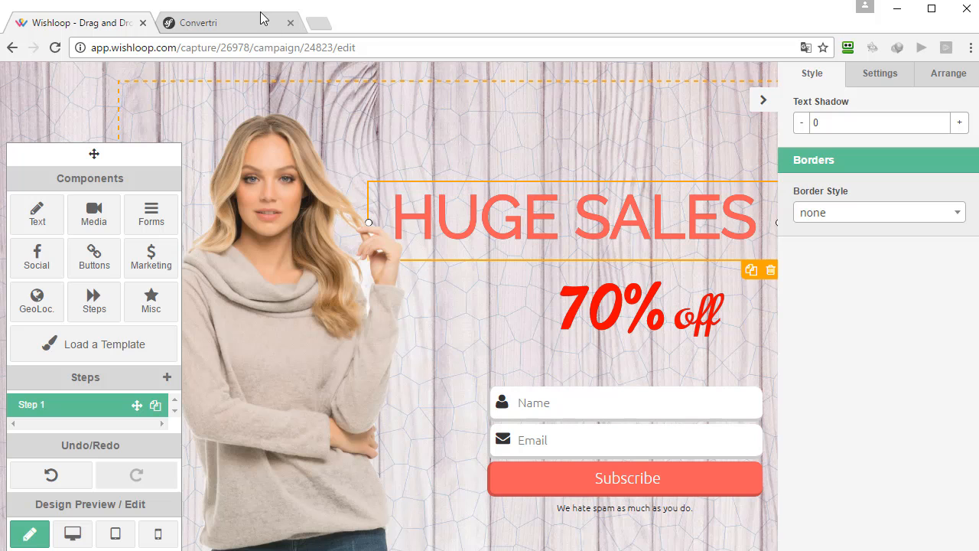
Step: Switch to Convertri, move the woman's photo slightly right and up to sit inside the vertical guide, and close its properties
{"action": "left_click", "coordinate": [223, 23]}
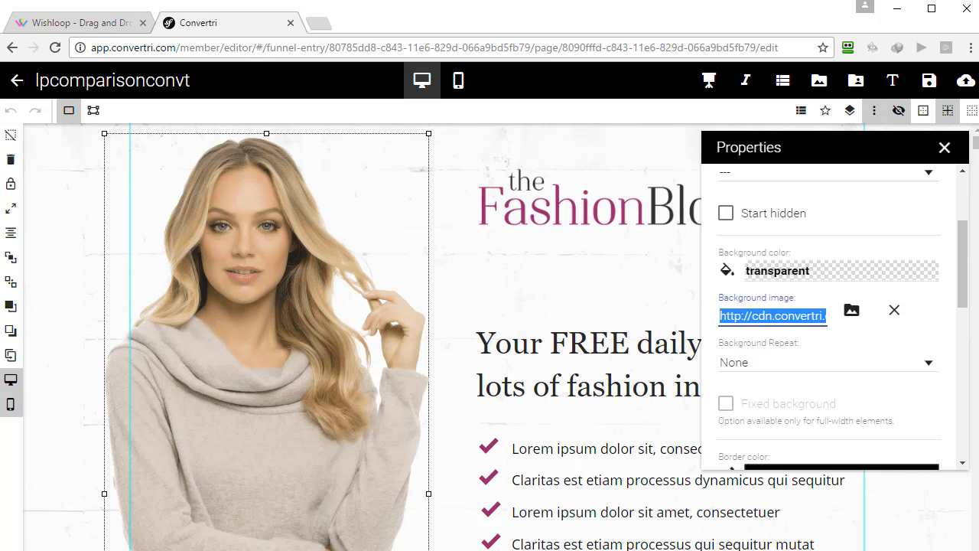
{"action": "left_click_drag", "start_coordinate": [385, 189], "coordinate": [409, 193]}
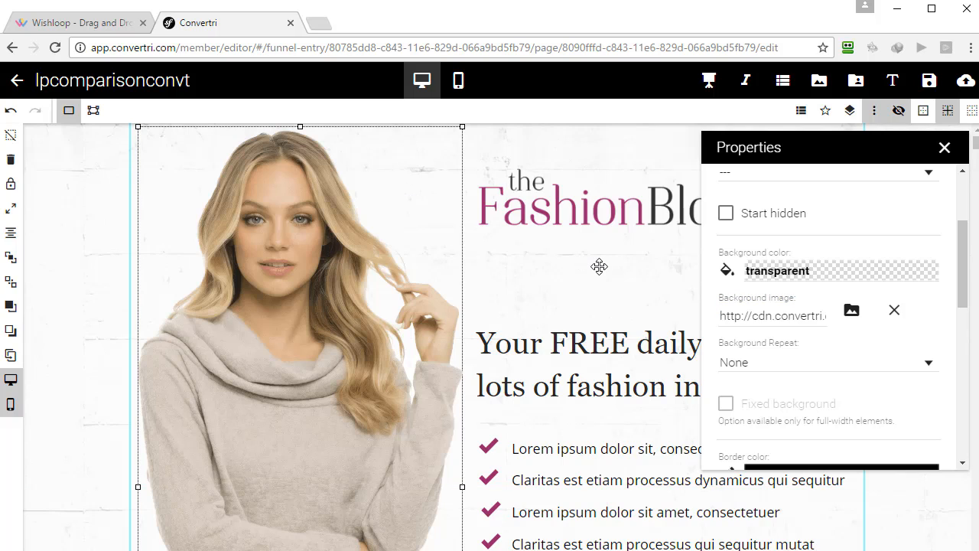
{"action": "left_click", "coordinate": [945, 148]}
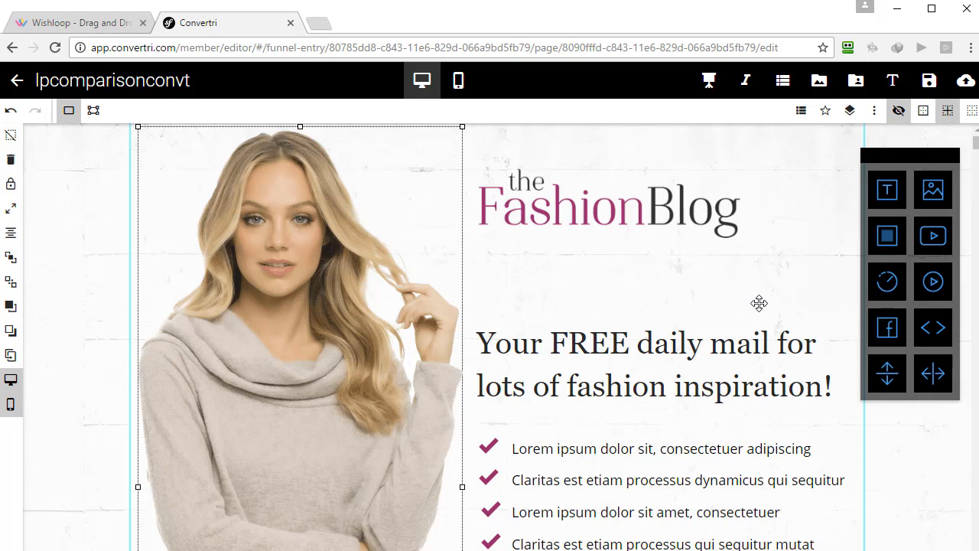
Step: Switch to Wishloop and look over the opt-in form's style options and its storage settings for sign-ups
{"action": "left_click", "coordinate": [80, 27]}
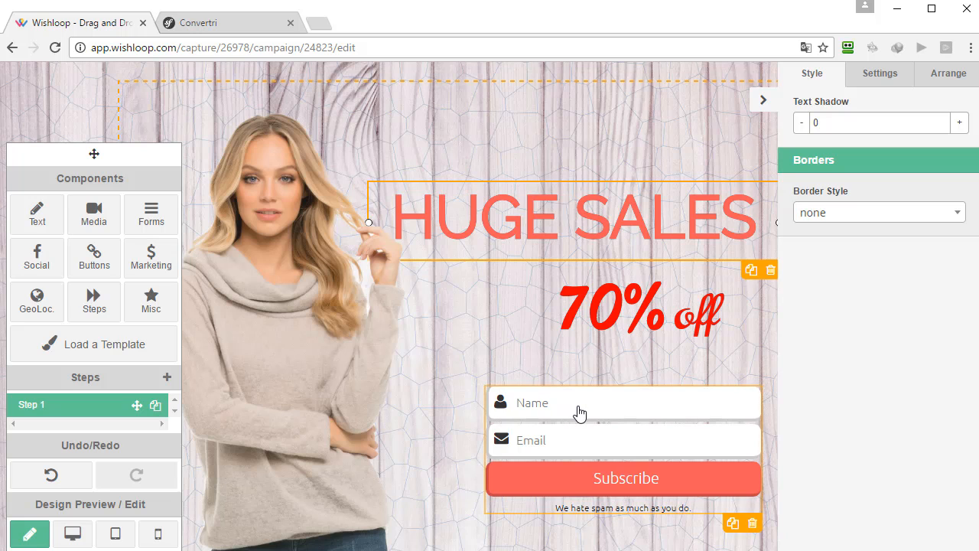
{"action": "left_click", "coordinate": [880, 74]}
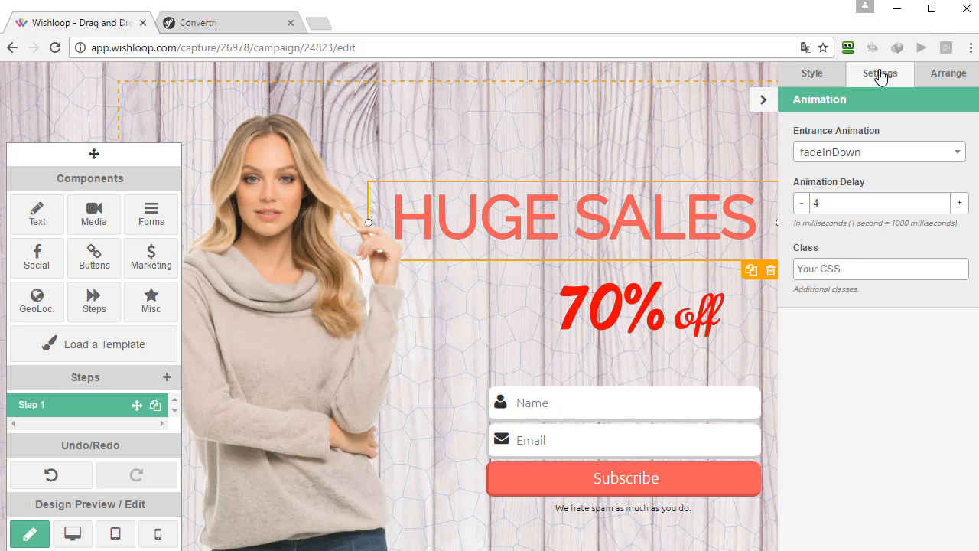
{"action": "left_click", "coordinate": [656, 396]}
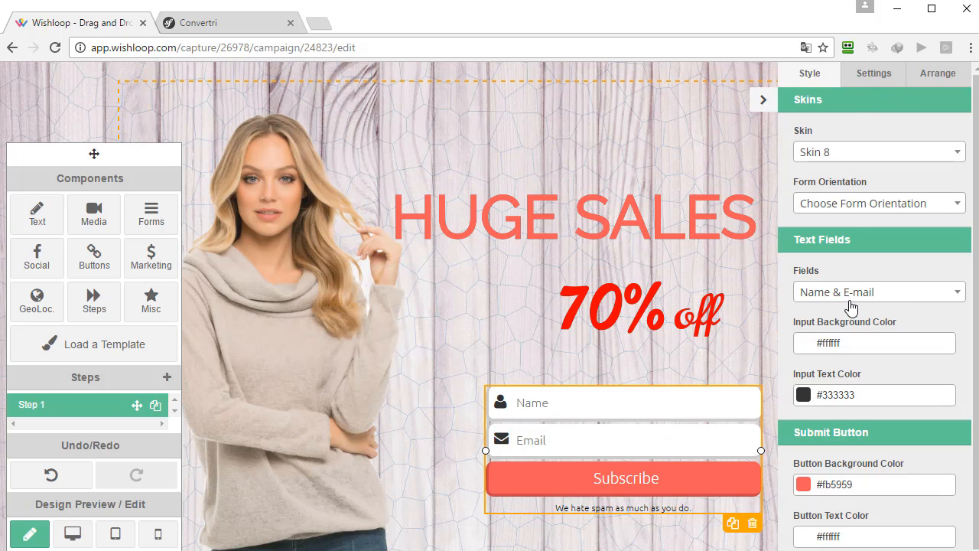
{"action": "left_click", "coordinate": [879, 86]}
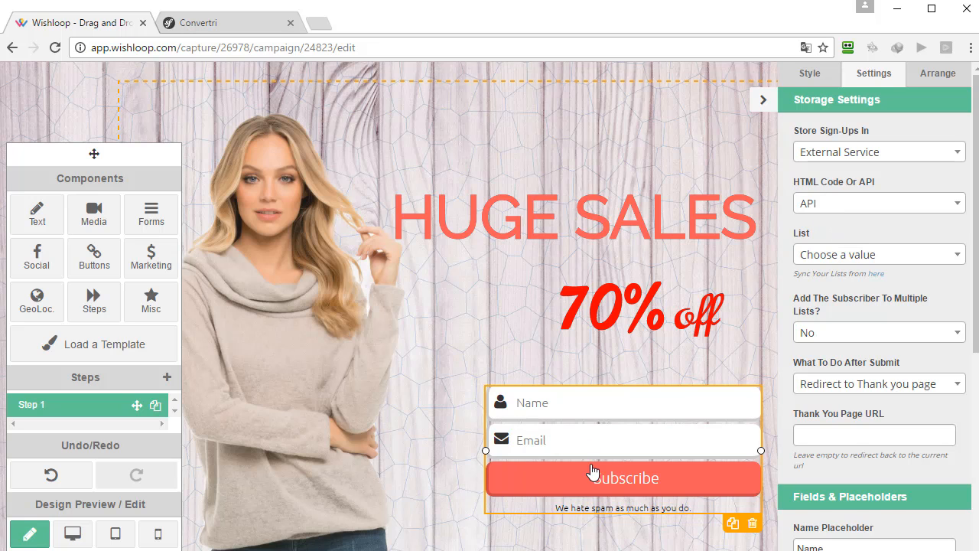
Step: Switch to Convertri and review the saved forms and new-form import options for the Email Address field, then leave without choosing one
{"action": "left_click", "coordinate": [220, 29]}
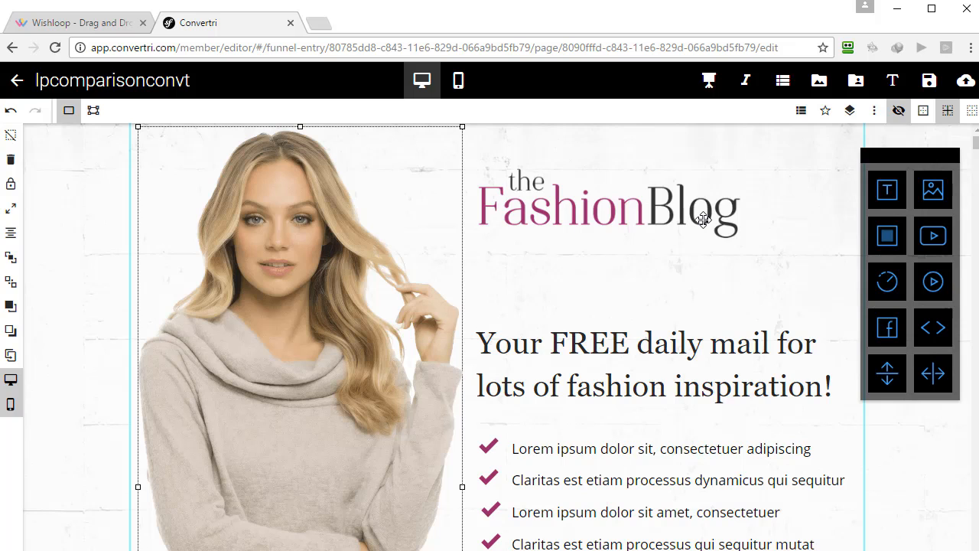
{"action": "scroll", "coordinate": [703, 220], "scroll_direction": "down", "scroll_amount": 7}
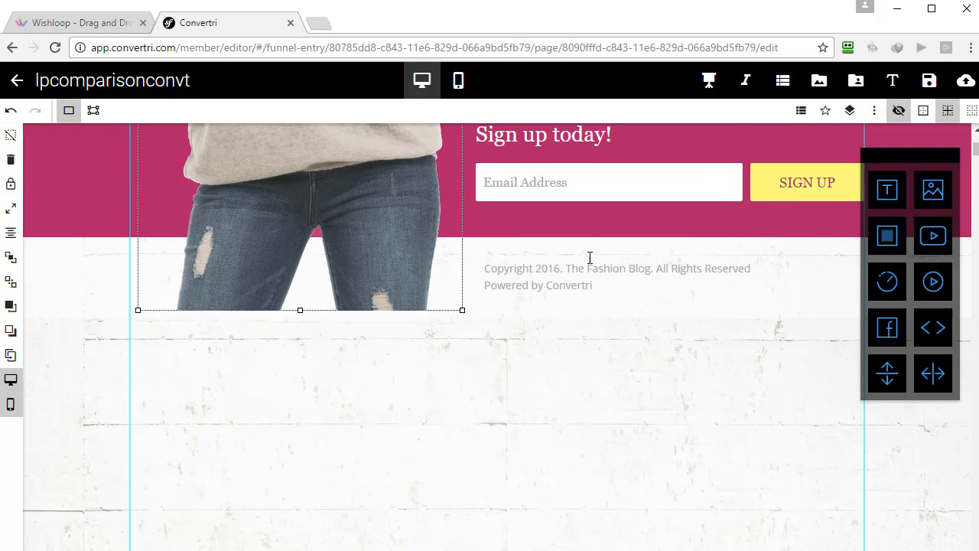
{"action": "scroll", "coordinate": [667, 321], "scroll_direction": "up", "scroll_amount": 2}
{"action": "left_click", "coordinate": [579, 343]}
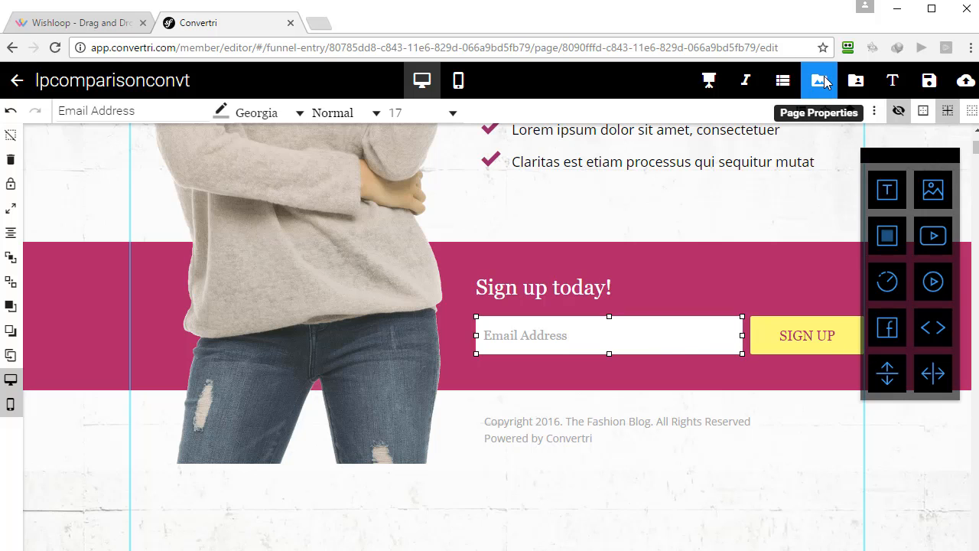
{"action": "left_click", "coordinate": [782, 82]}
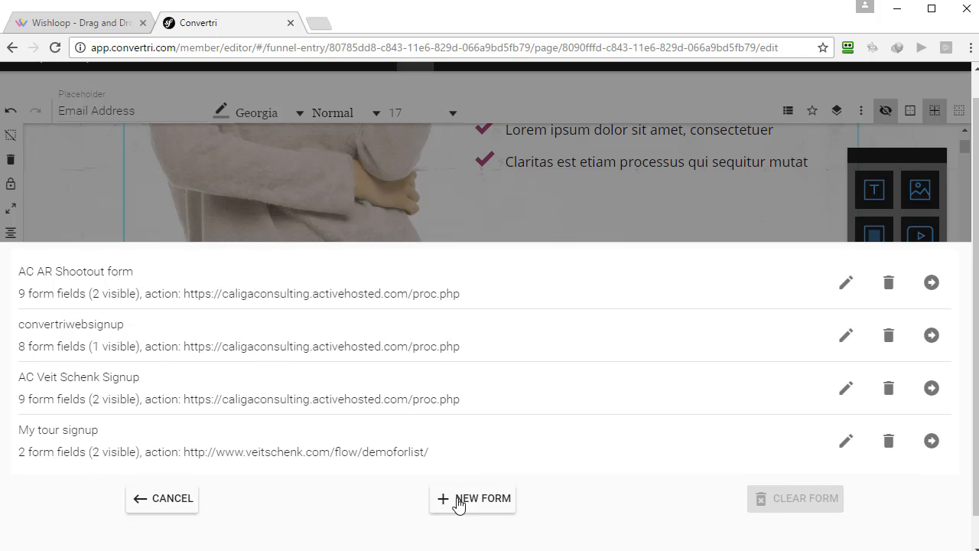
{"action": "left_click", "coordinate": [460, 499]}
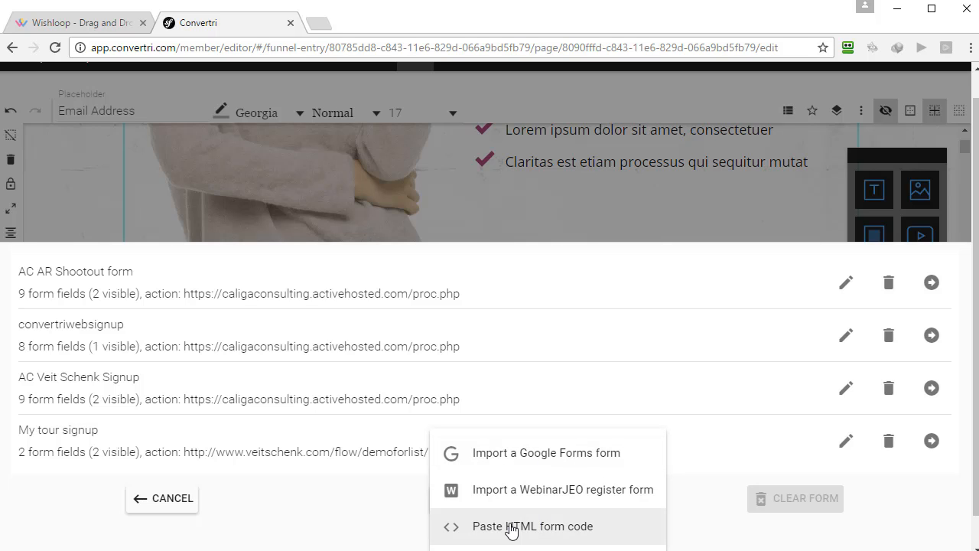
{"action": "left_click", "coordinate": [303, 515]}
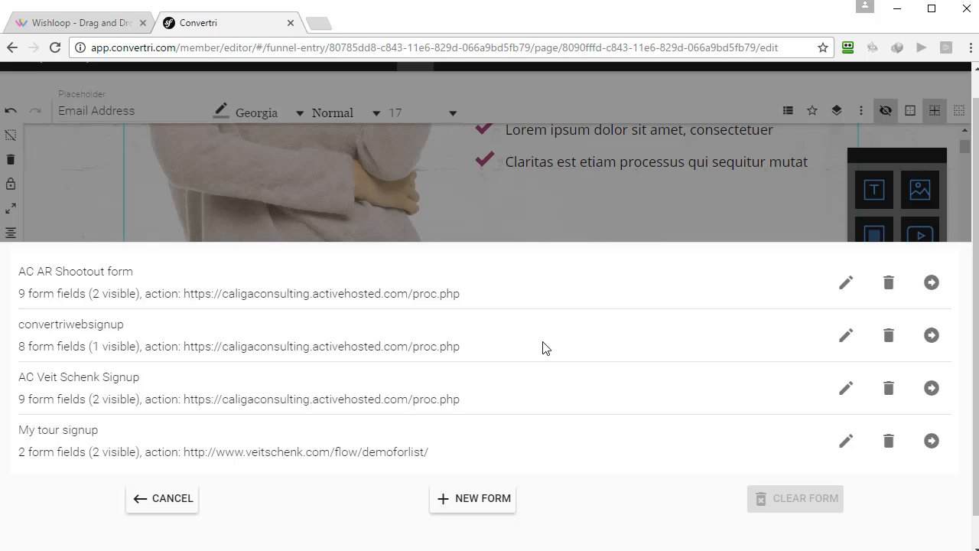
{"action": "left_click", "coordinate": [170, 506]}
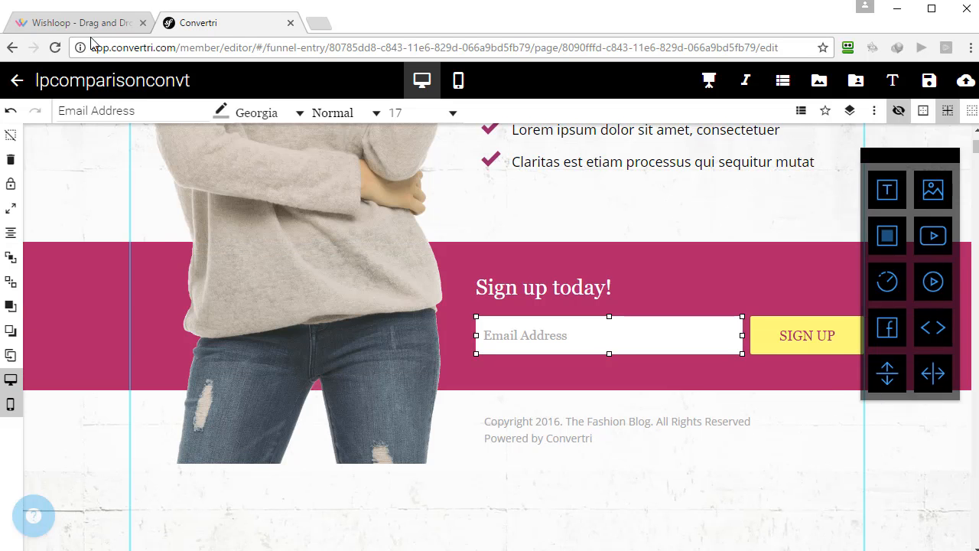
Step: Compare the photo, heading and opt-in form layout of the Wishloop page with the Convertri Fashion page
{"action": "left_click", "coordinate": [81, 23]}
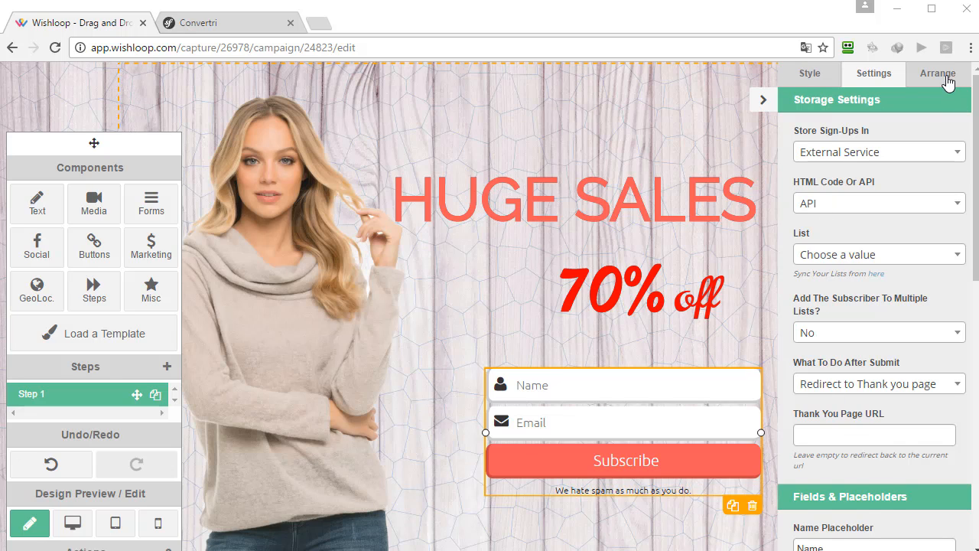
{"action": "scroll", "coordinate": [406, 417], "scroll_direction": "down", "scroll_amount": 1}
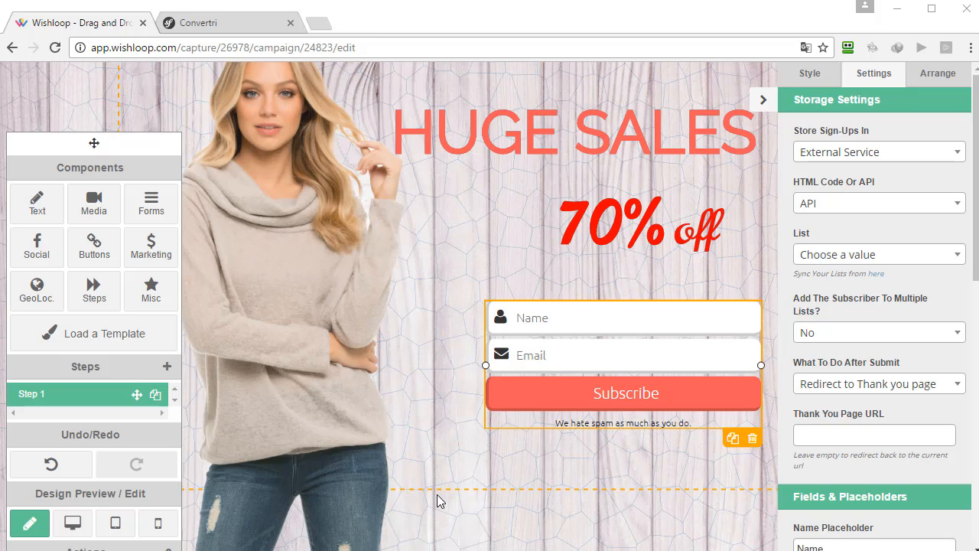
{"action": "left_click", "coordinate": [237, 26]}
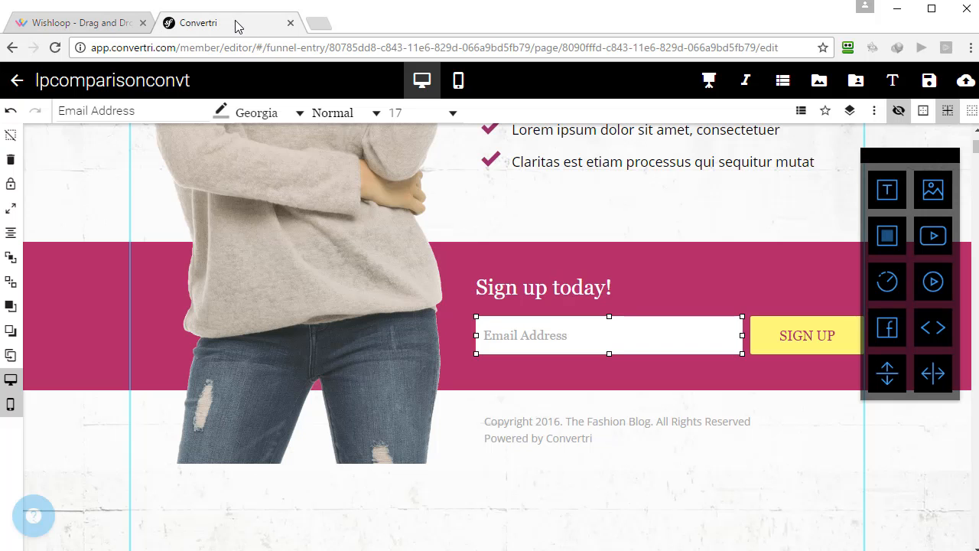
{"action": "scroll", "coordinate": [153, 299], "scroll_direction": "up", "scroll_amount": 10}
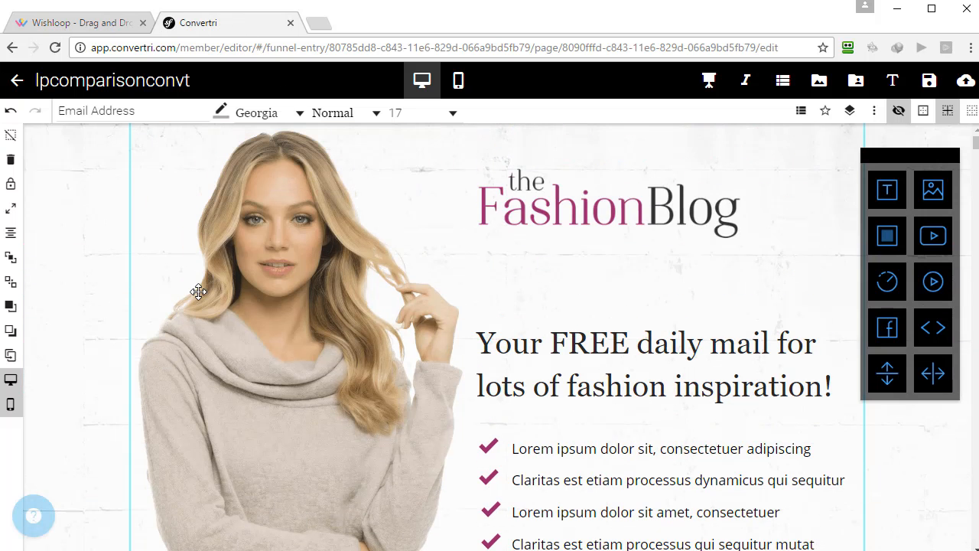
{"action": "left_click", "coordinate": [82, 23]}
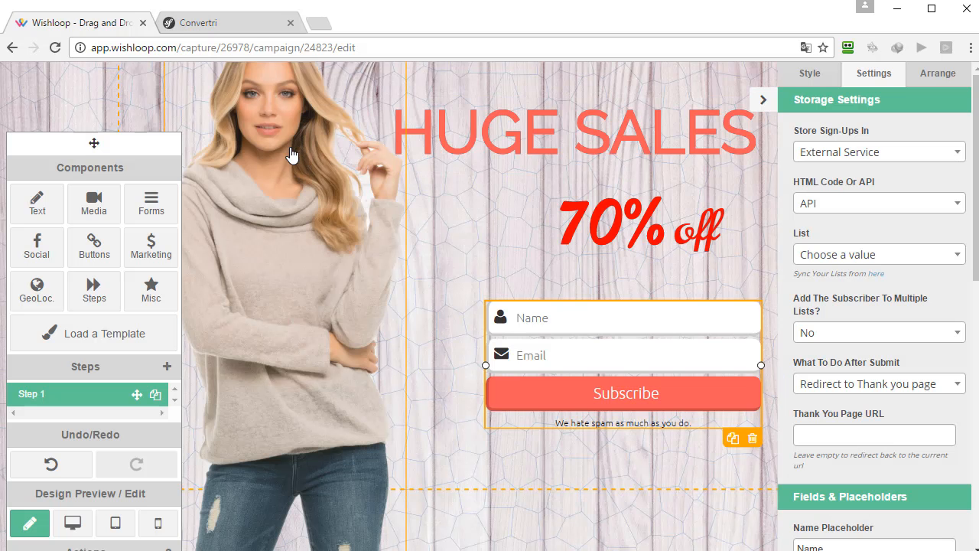
{"action": "scroll", "coordinate": [290, 155], "scroll_direction": "up", "scroll_amount": 1}
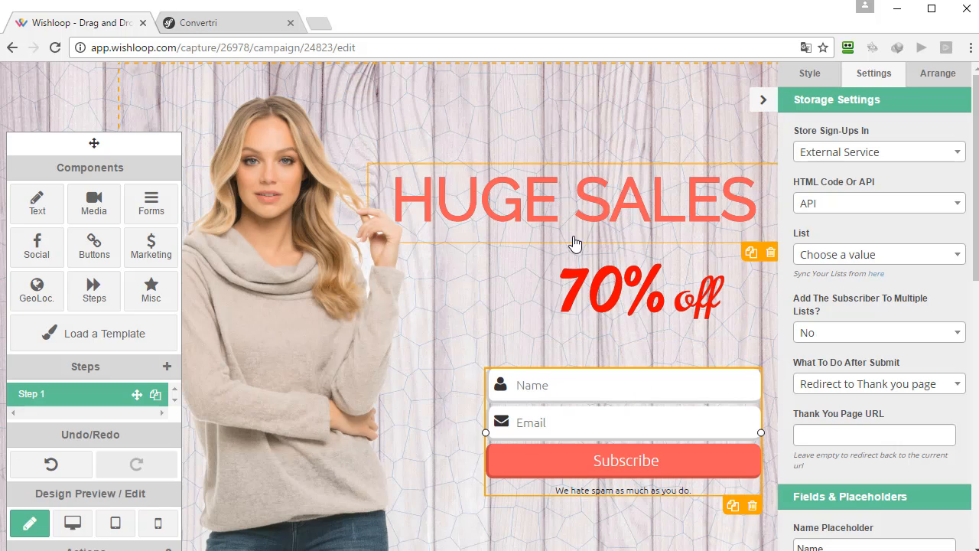
{"action": "left_click", "coordinate": [232, 23]}
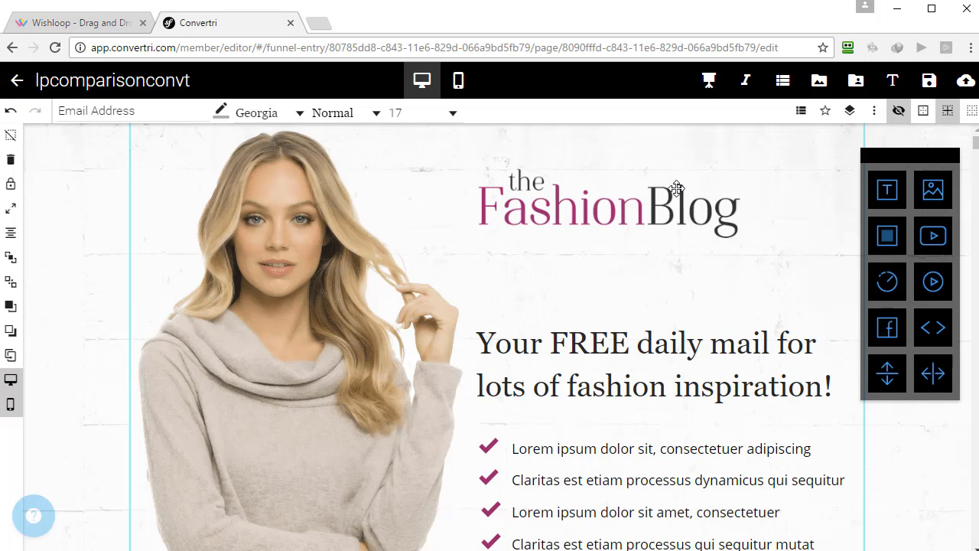
Step: Inspect the photo, logo, heading, bullet list, email field and pink sign-up section of the Convertri page by selecting its elements
{"action": "left_click", "coordinate": [294, 245]}
{"action": "left_click", "coordinate": [586, 213]}
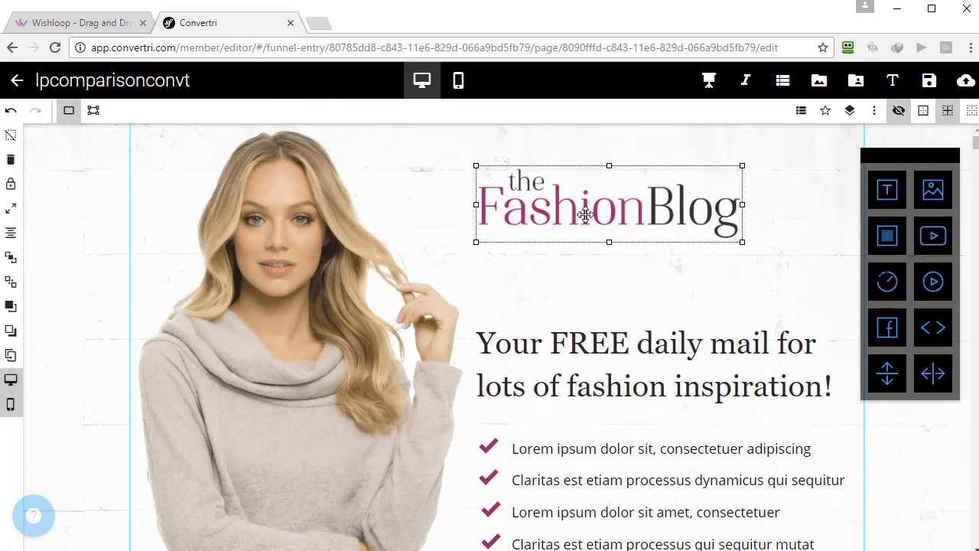
{"action": "left_click", "coordinate": [656, 354]}
{"action": "scroll", "coordinate": [651, 348], "scroll_direction": "down", "scroll_amount": 3}
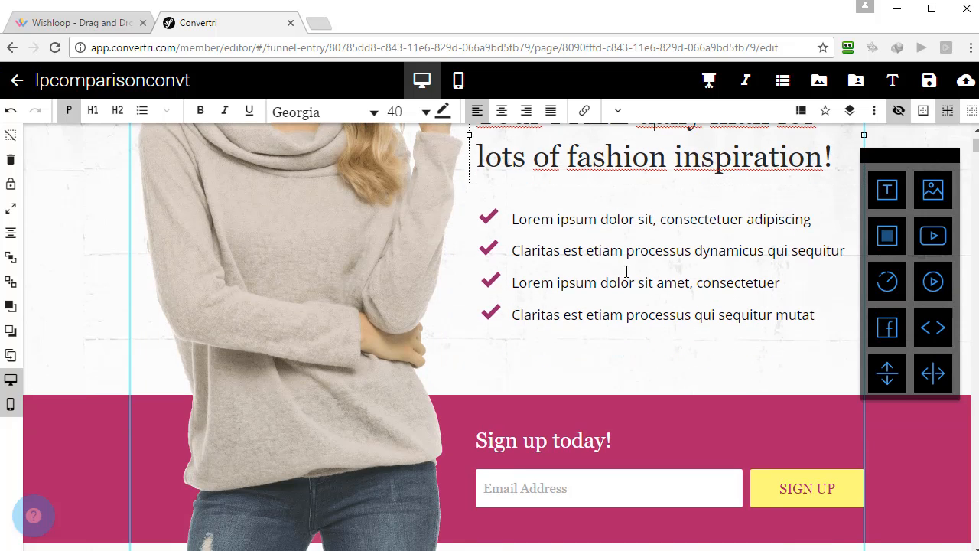
{"action": "left_click", "coordinate": [627, 276]}
{"action": "left_click", "coordinate": [589, 476]}
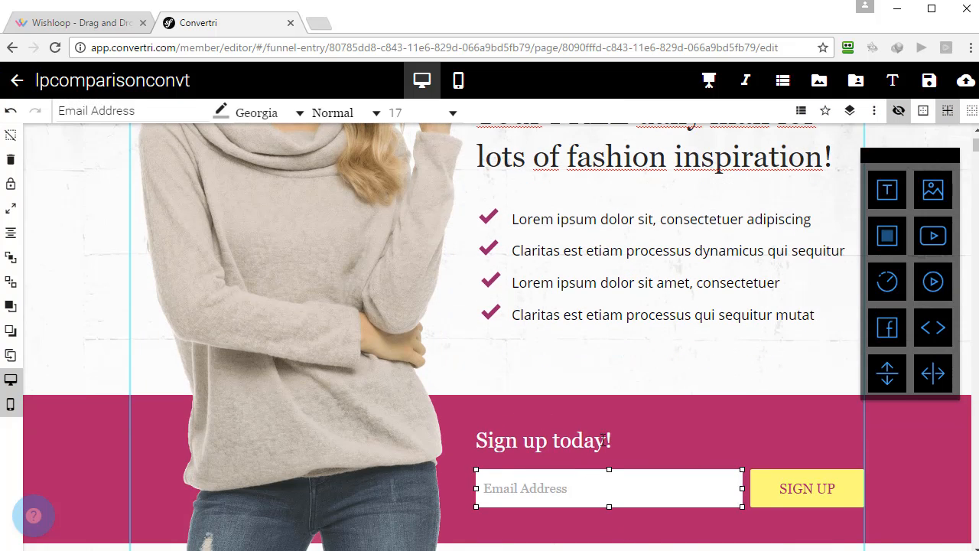
{"action": "left_click", "coordinate": [627, 416]}
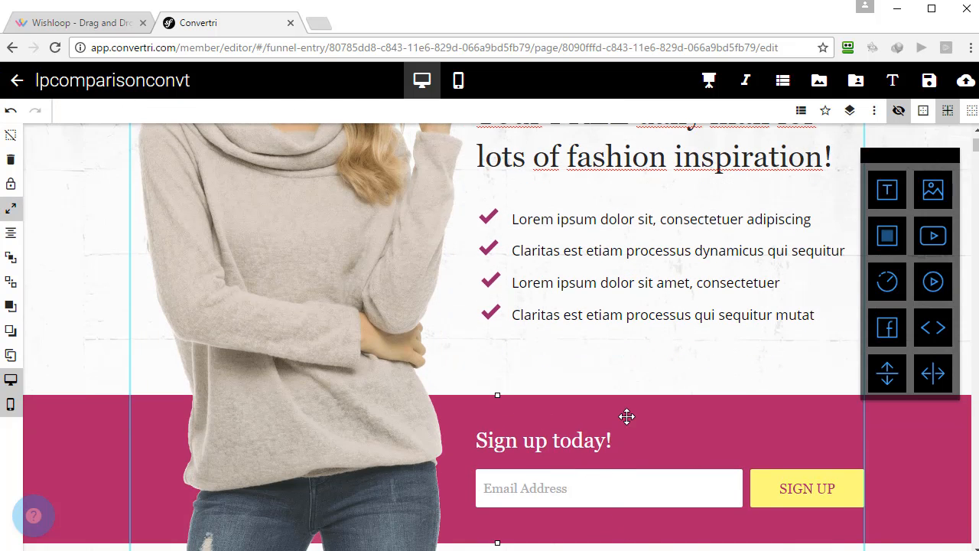
{"action": "scroll", "coordinate": [626, 416], "scroll_direction": "up", "scroll_amount": 3}
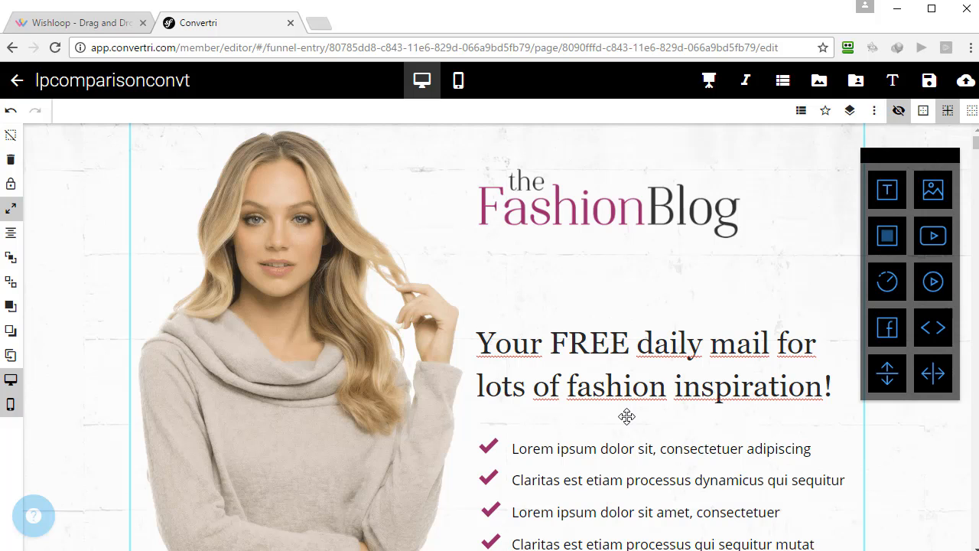
{"action": "left_click", "coordinate": [70, 26]}
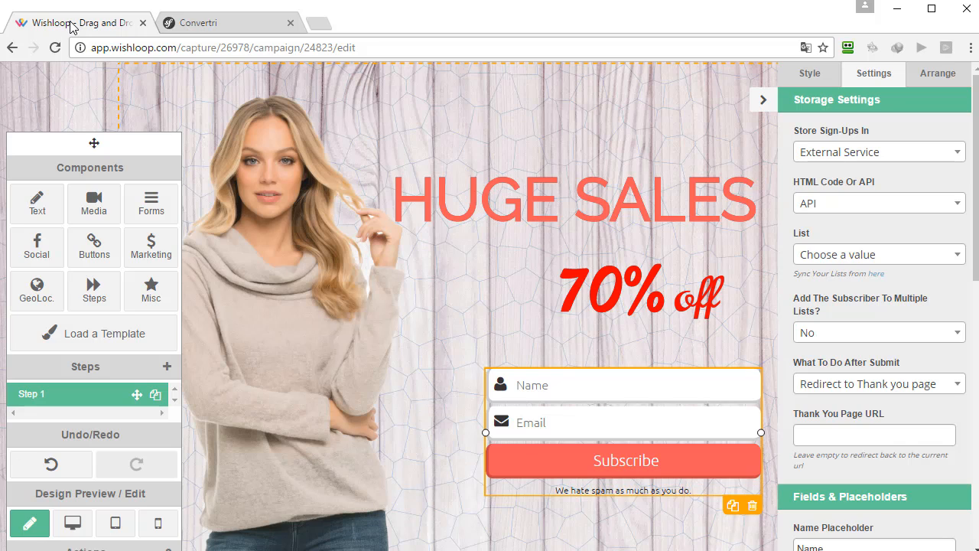
{"action": "left_click", "coordinate": [73, 524]}
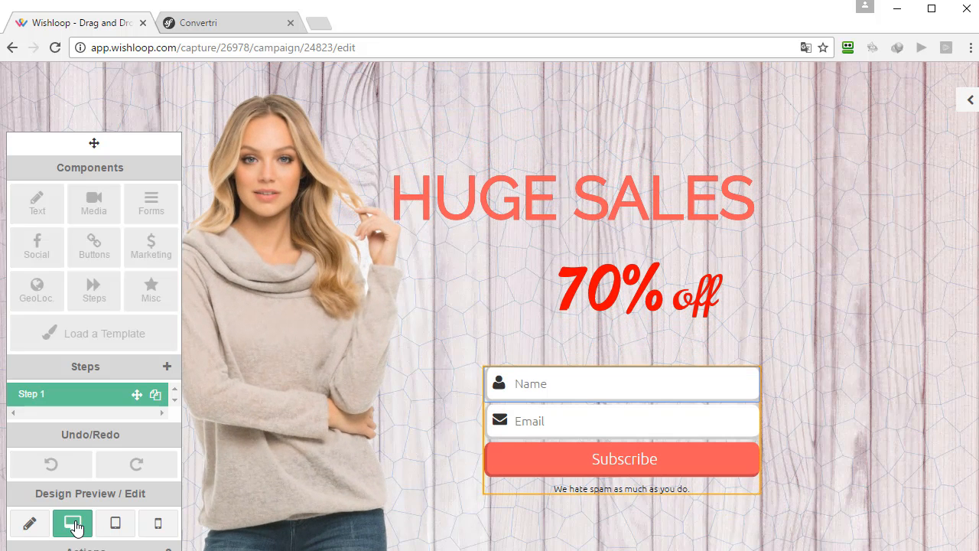
{"action": "left_click", "coordinate": [159, 525]}
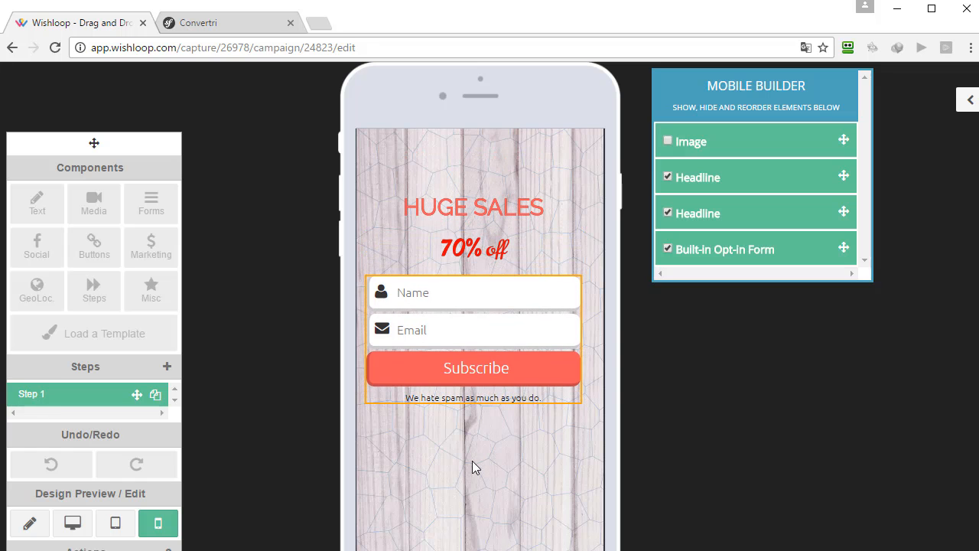
{"action": "left_click", "coordinate": [668, 141]}
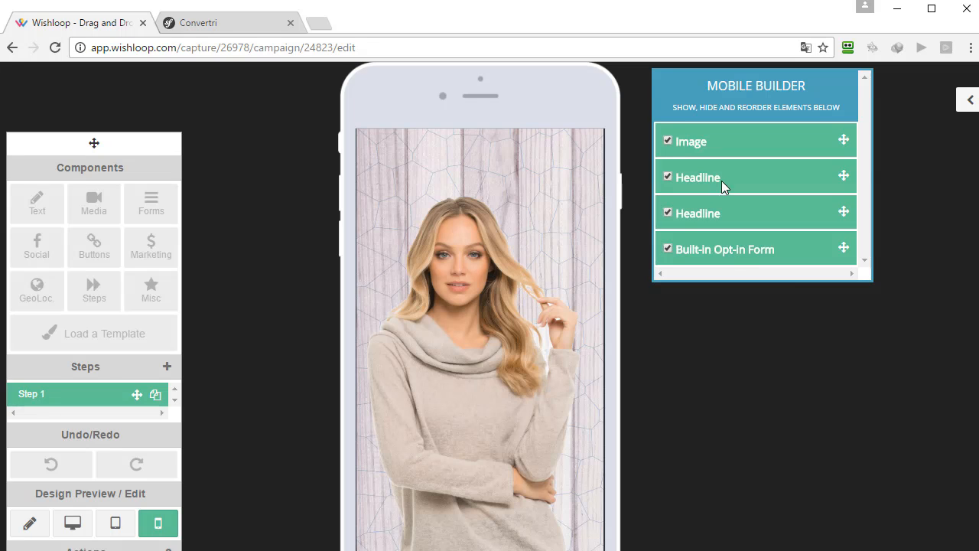
{"action": "left_click_drag", "start_coordinate": [841, 138], "coordinate": [849, 247]}
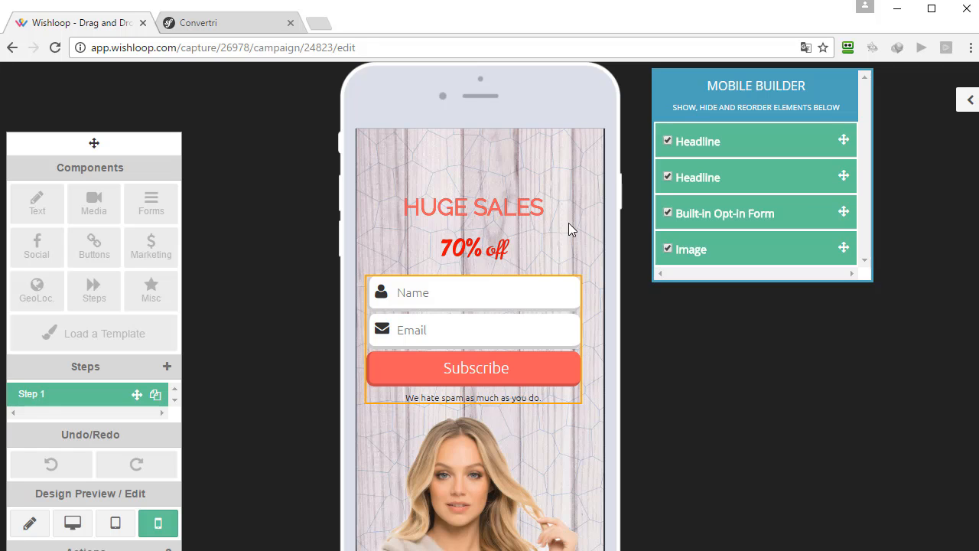
Step: Switch to Convertri and examine the mobile version of the page from the logo down to the woman's photo
{"action": "left_click", "coordinate": [226, 24]}
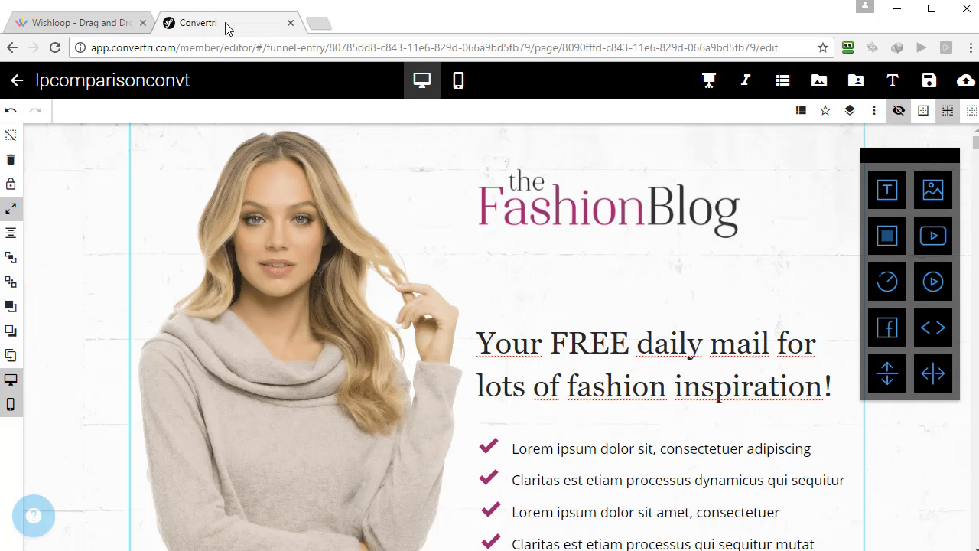
{"action": "left_click", "coordinate": [460, 83]}
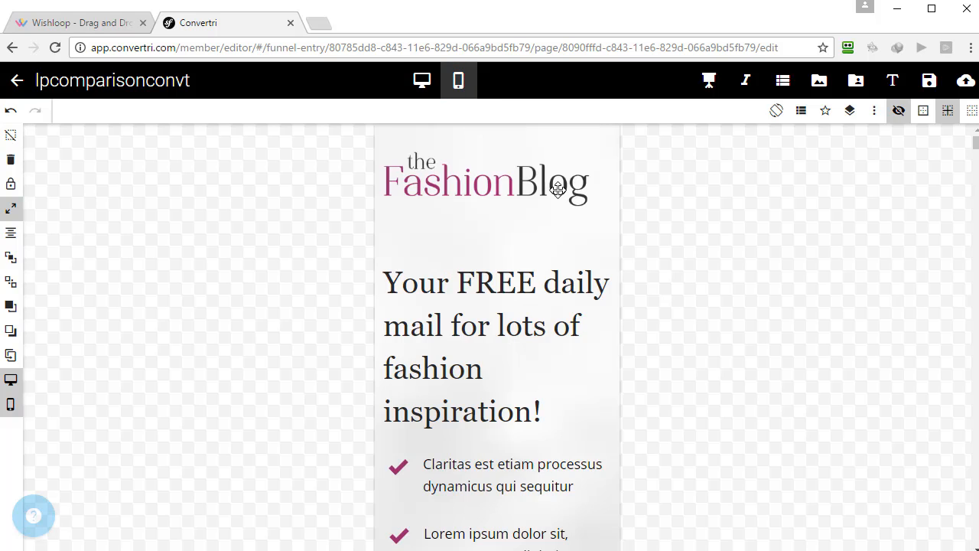
{"action": "scroll", "coordinate": [536, 225], "scroll_direction": "down", "scroll_amount": 8}
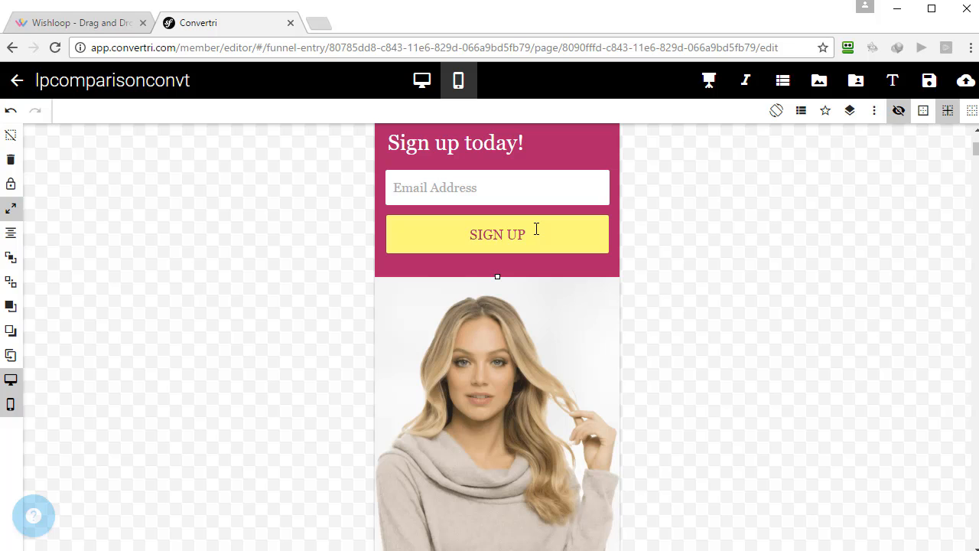
{"action": "scroll", "coordinate": [536, 229], "scroll_direction": "up", "scroll_amount": 8}
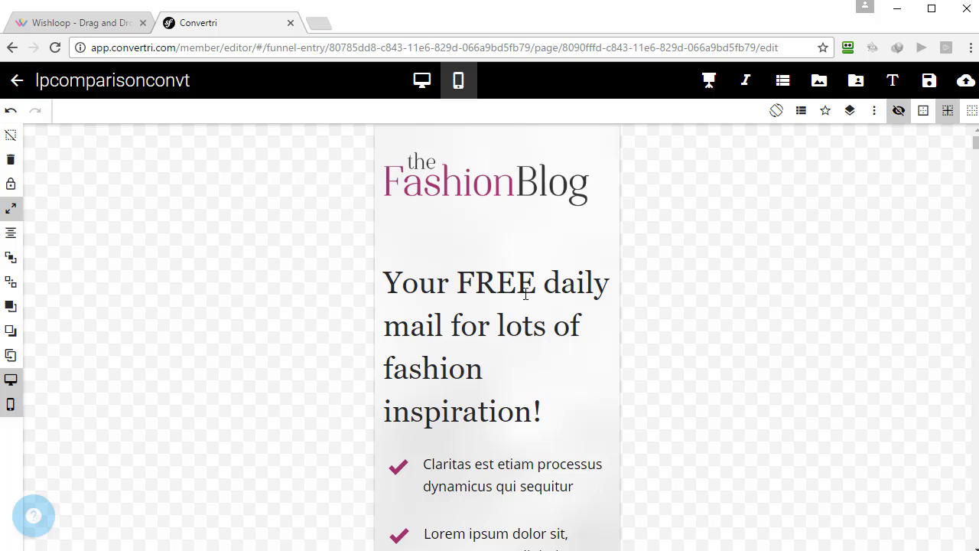
{"action": "scroll", "coordinate": [526, 293], "scroll_direction": "down", "scroll_amount": 2}
{"action": "scroll", "coordinate": [528, 303], "scroll_direction": "up", "scroll_amount": 2}
{"action": "scroll", "coordinate": [494, 247], "scroll_direction": "down", "scroll_amount": 10}
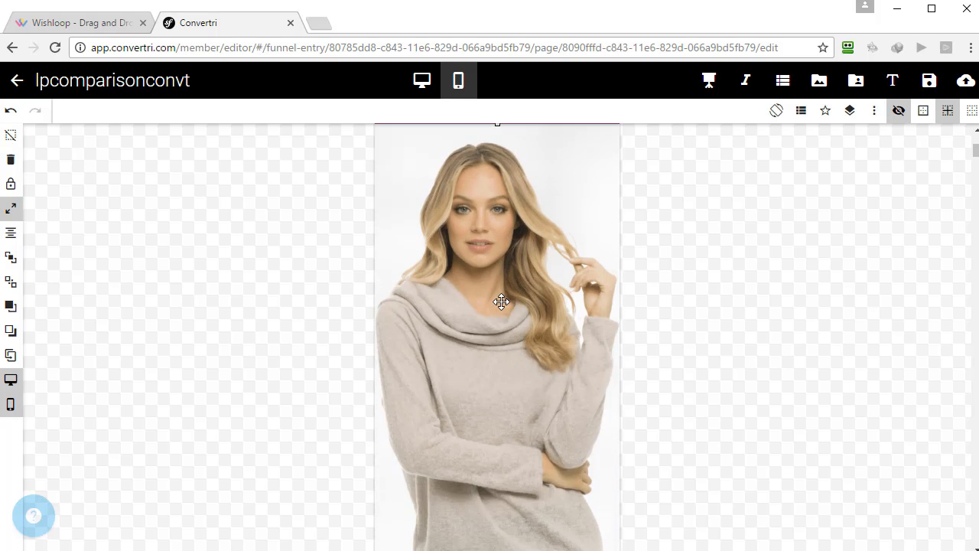
Step: Try to place the woman's photo behind the logo and heading at the top of the mobile page, and undo the moves
{"action": "left_click_drag", "start_coordinate": [466, 253], "coordinate": [481, 162]}
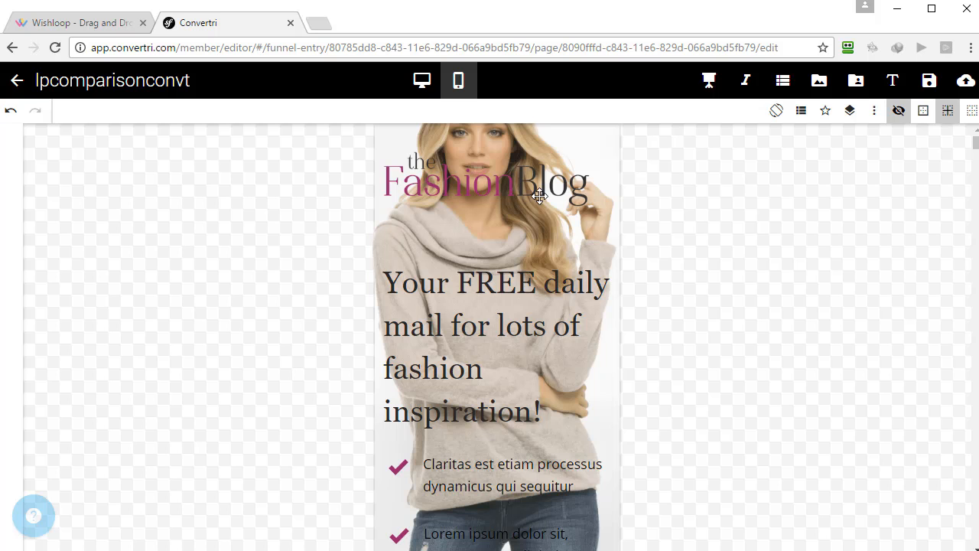
{"action": "left_click_drag", "start_coordinate": [559, 219], "coordinate": [549, 328]}
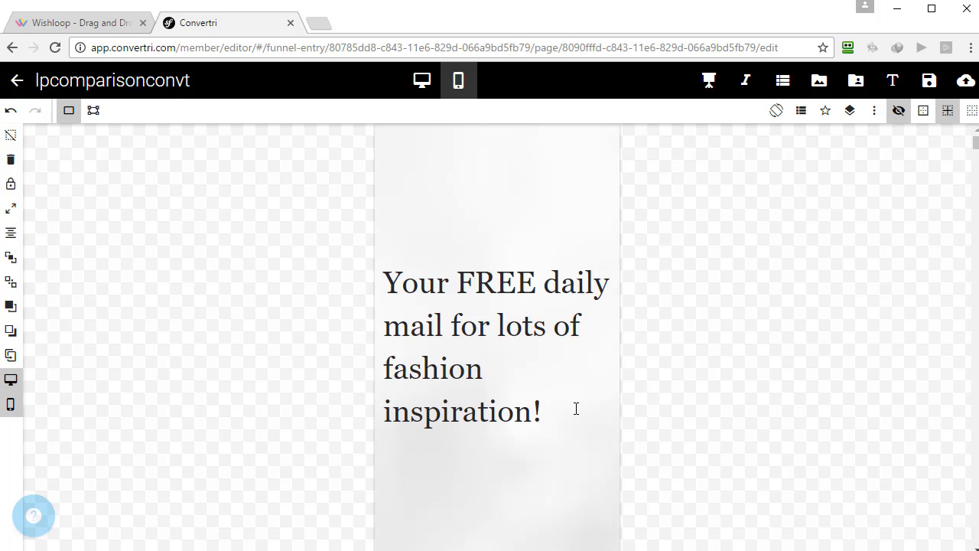
{"action": "scroll", "coordinate": [578, 408], "scroll_direction": "down", "scroll_amount": 10}
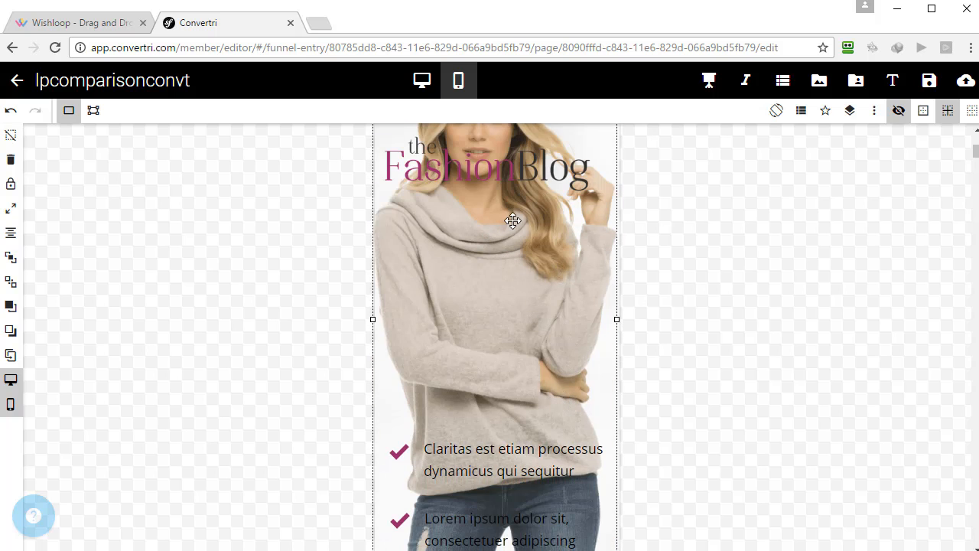
{"action": "left_click_drag", "start_coordinate": [566, 223], "coordinate": [581, 303]}
{"action": "left_click", "coordinate": [595, 179]}
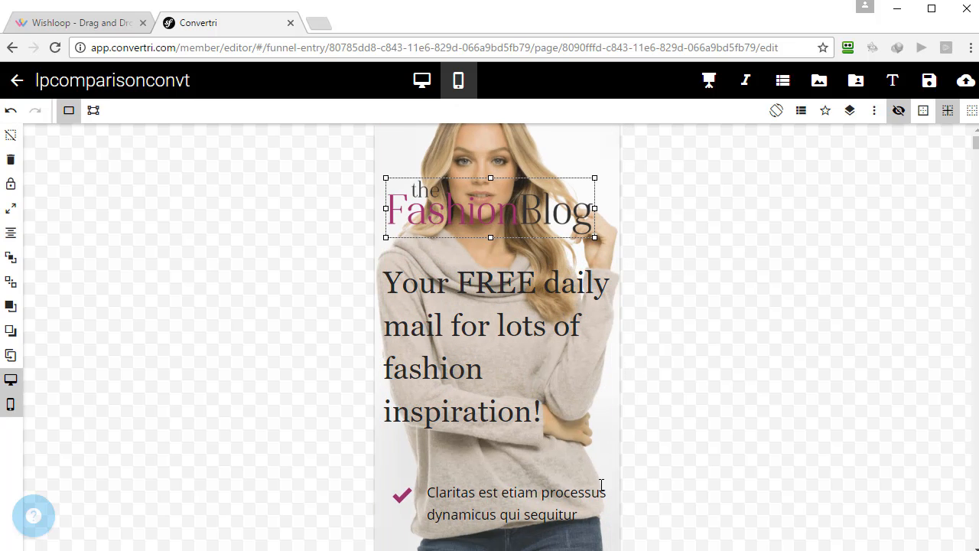
{"action": "left_click", "coordinate": [584, 447]}
{"action": "scroll", "coordinate": [552, 458], "scroll_direction": "down", "scroll_amount": 3}
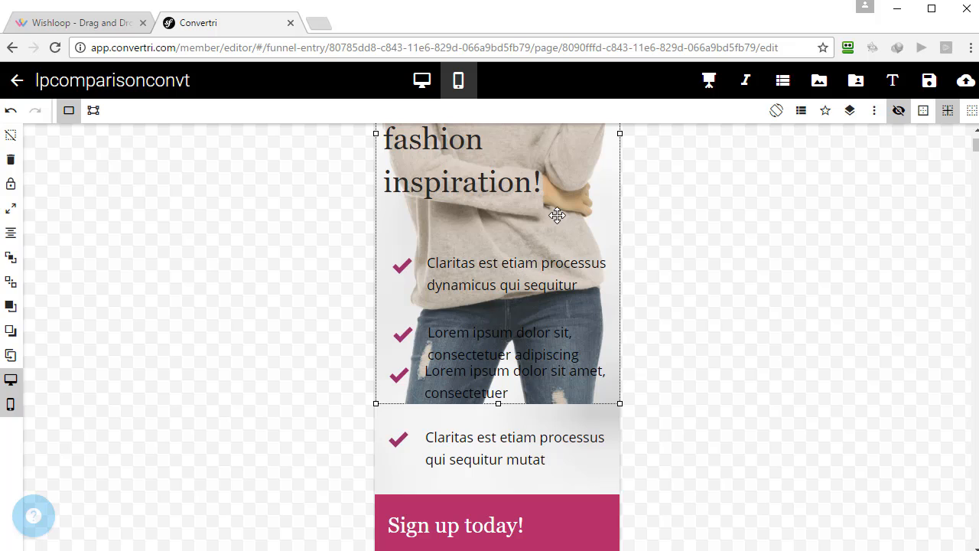
{"action": "mouse_move", "coordinate": [553, 212]}
{"action": "left_mouse_down"}
{"action": "mouse_move", "coordinate": [565, 241]}
{"action": "mouse_move", "coordinate": [563, 220]}
{"action": "left_mouse_up"}
{"action": "scroll", "coordinate": [563, 220], "scroll_direction": "up", "scroll_amount": 3}
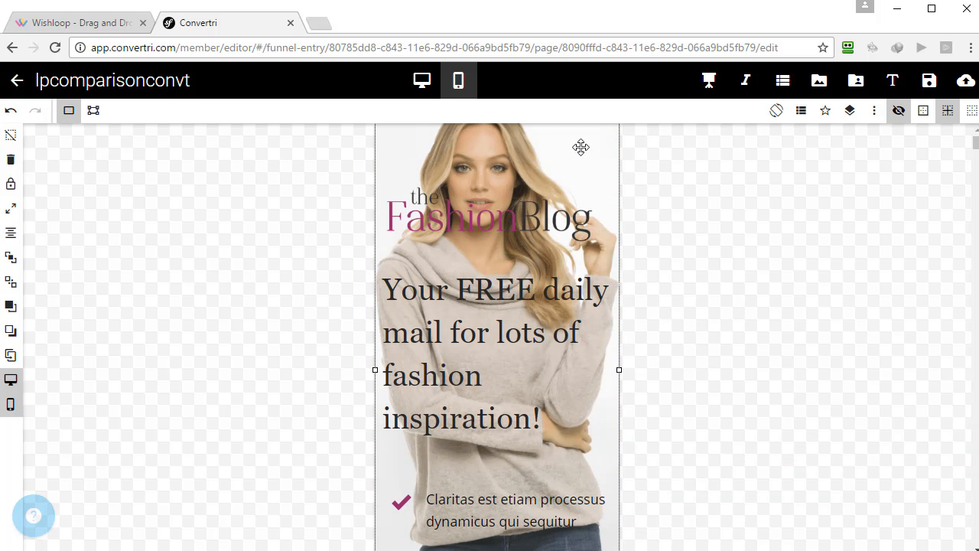
{"action": "mouse_move", "coordinate": [579, 146]}
{"action": "left_mouse_down"}
{"action": "mouse_move", "coordinate": [599, 157]}
{"action": "mouse_move", "coordinate": [590, 166]}
{"action": "mouse_move", "coordinate": [582, 157]}
{"action": "left_mouse_up"}
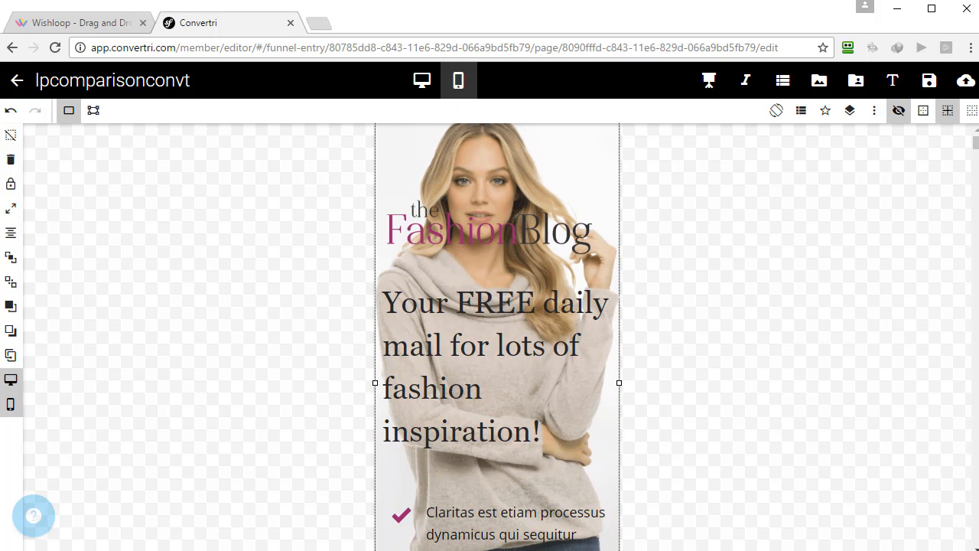
{"action": "key", "text": "Delete"}
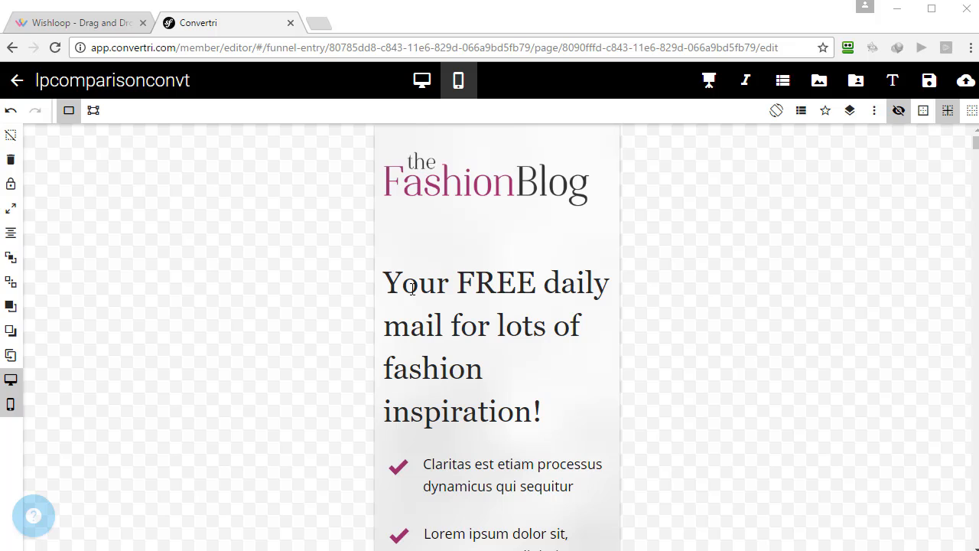
Step: Examine the order of the heading, bullet list, sign-up form and photo on the Convertri mobile page
{"action": "scroll", "coordinate": [517, 321], "scroll_direction": "down", "scroll_amount": 9}
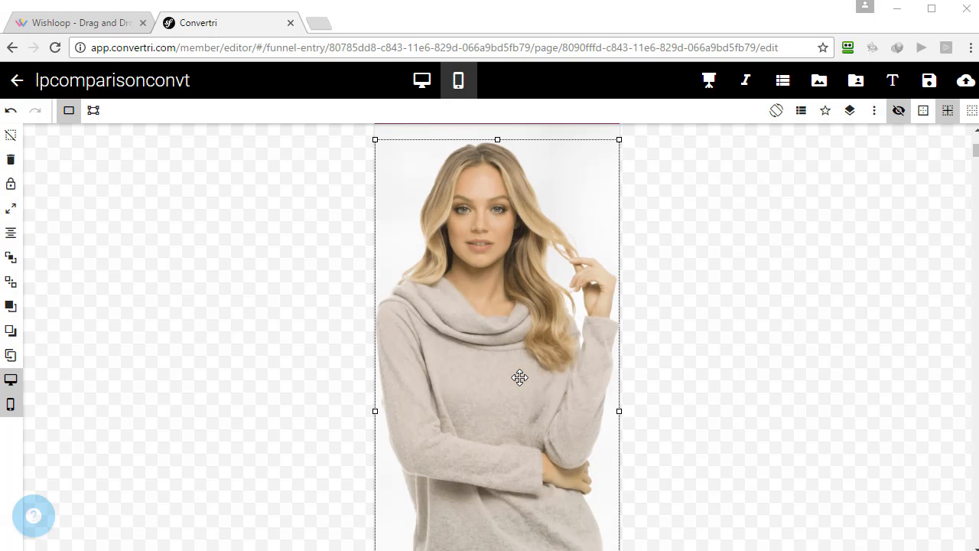
{"action": "scroll", "coordinate": [519, 378], "scroll_direction": "up", "scroll_amount": 2}
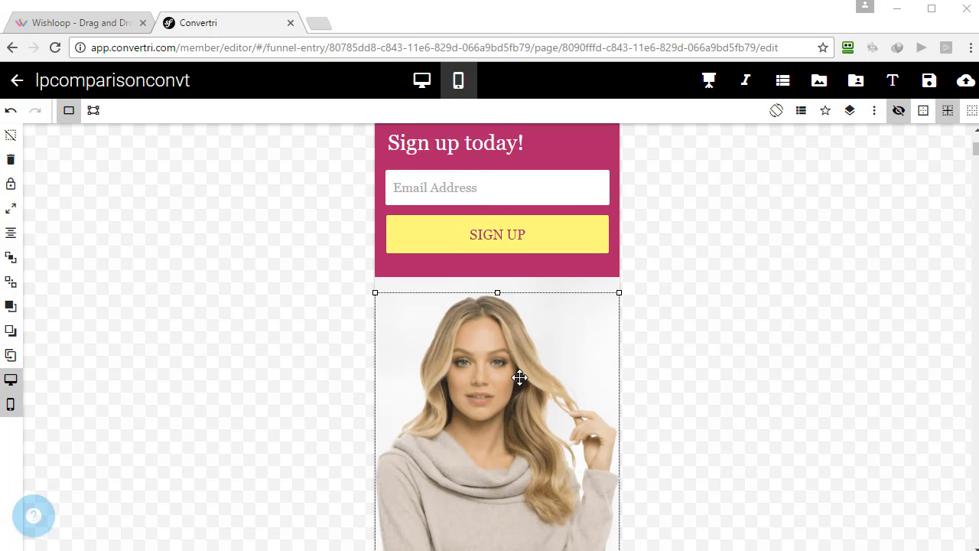
{"action": "scroll", "coordinate": [519, 377], "scroll_direction": "up", "scroll_amount": 2}
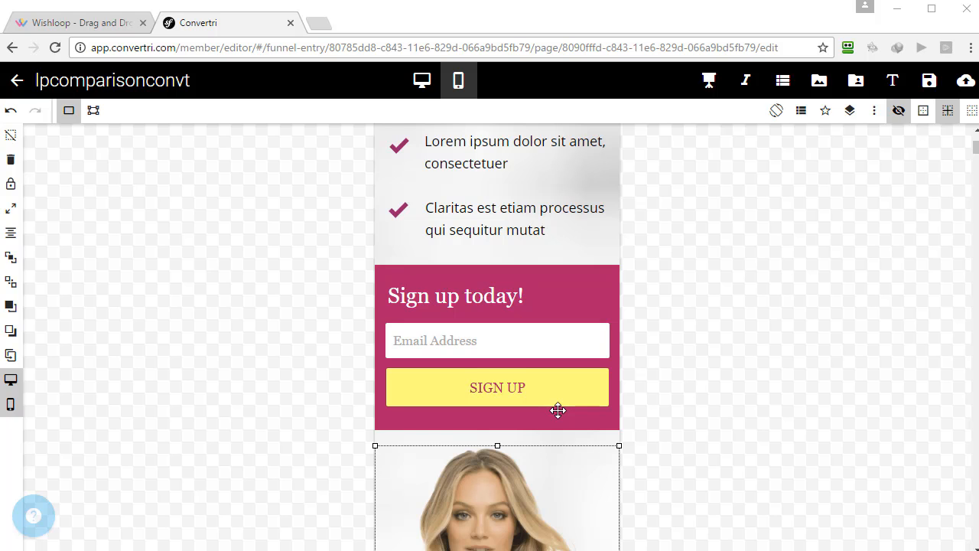
{"action": "scroll", "coordinate": [557, 411], "scroll_direction": "down", "scroll_amount": 2}
{"action": "scroll", "coordinate": [557, 411], "scroll_direction": "up", "scroll_amount": 5}
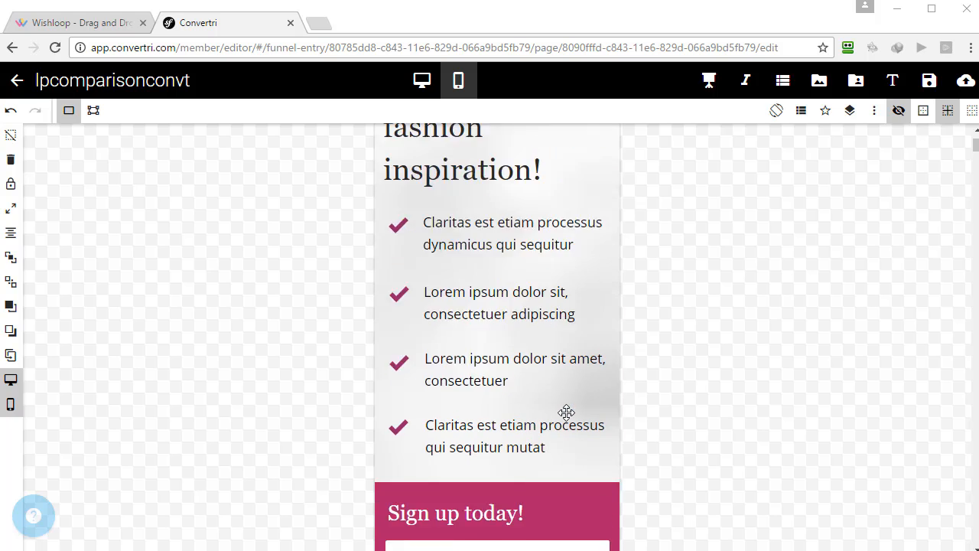
{"action": "scroll", "coordinate": [557, 408], "scroll_direction": "down", "scroll_amount": 5}
{"action": "scroll", "coordinate": [564, 435], "scroll_direction": "up", "scroll_amount": 5}
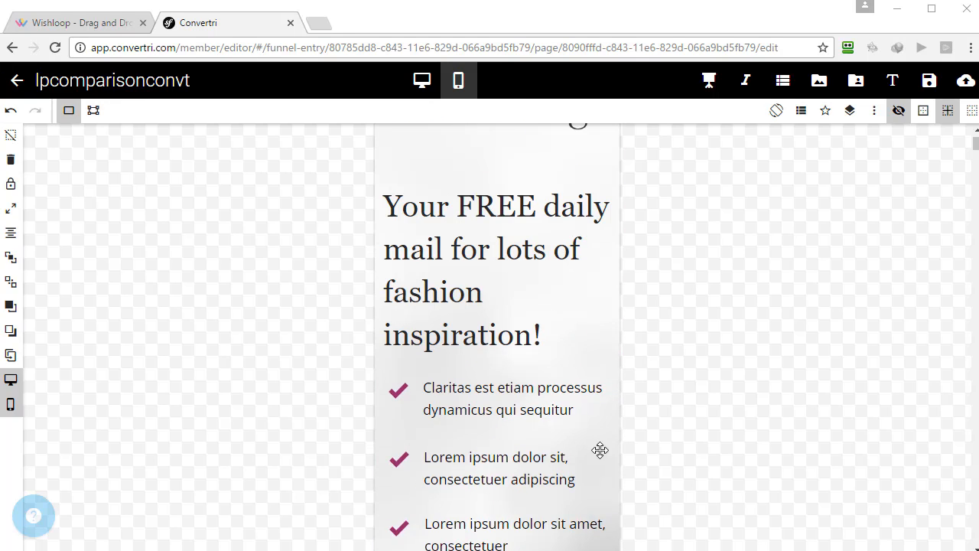
Step: Move the section holding the logo and heading down to leave empty space at the top of the mobile page
{"action": "left_click", "coordinate": [426, 165]}
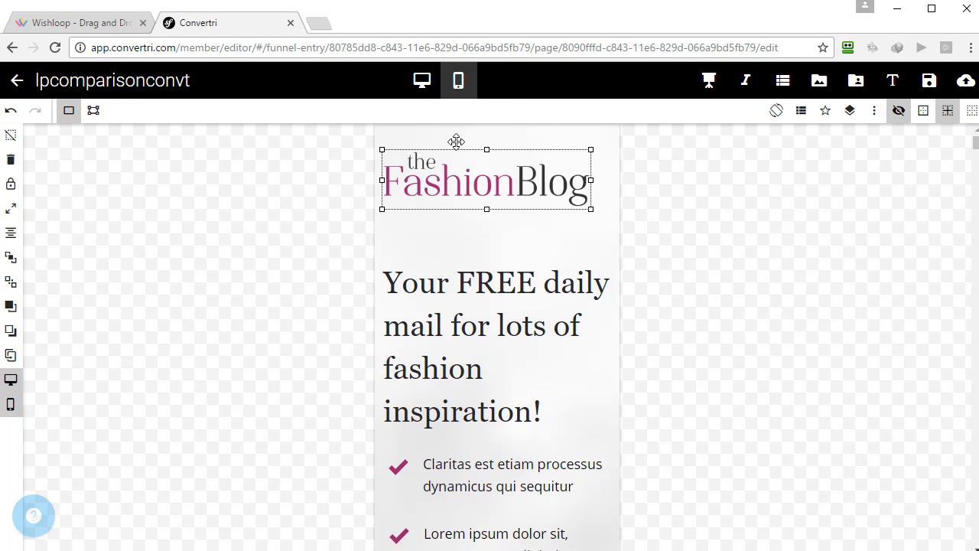
{"action": "left_click", "coordinate": [453, 142]}
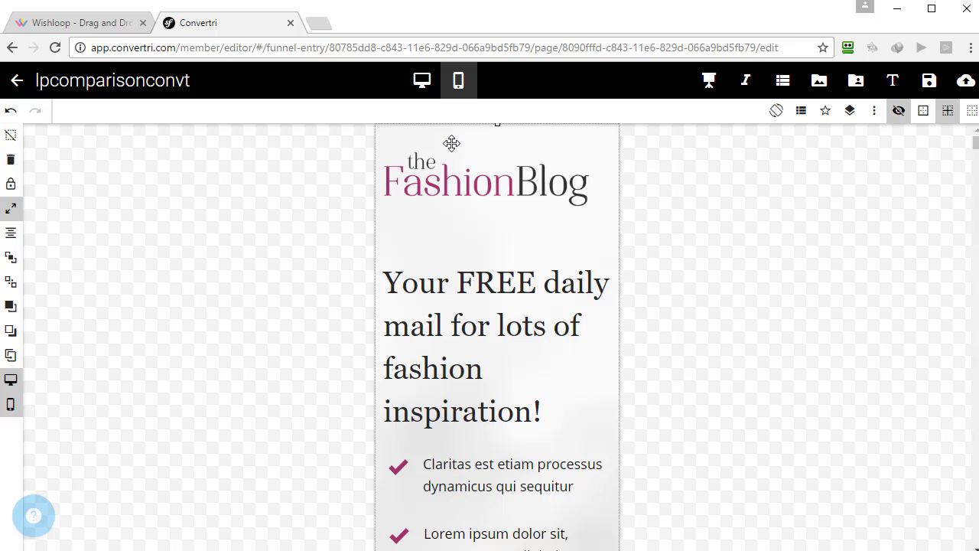
{"action": "left_click_drag", "start_coordinate": [452, 143], "coordinate": [489, 283]}
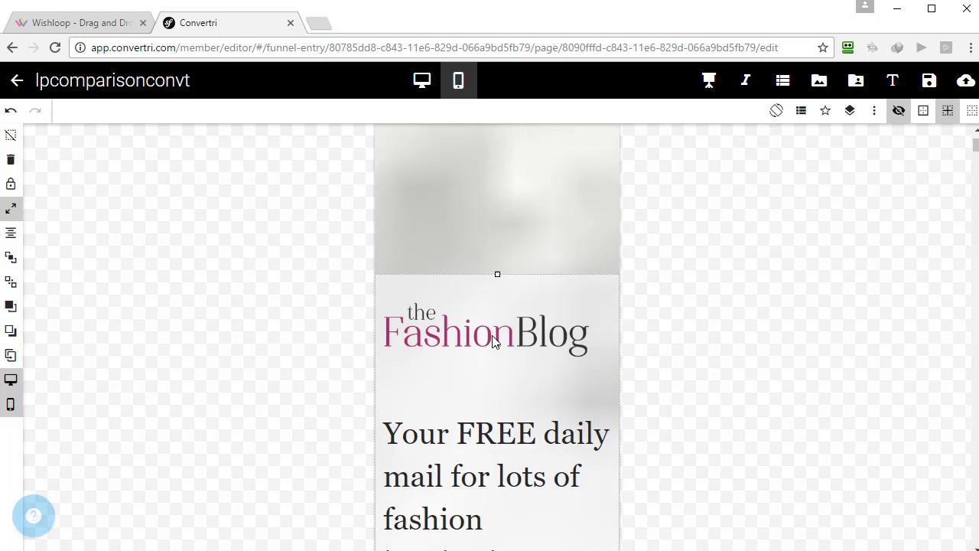
Step: Move the woman's photo from below the sign-up form to the very top of the mobile page
{"action": "scroll", "coordinate": [496, 343], "scroll_direction": "down", "scroll_amount": 10}
{"action": "left_click", "coordinate": [544, 350]}
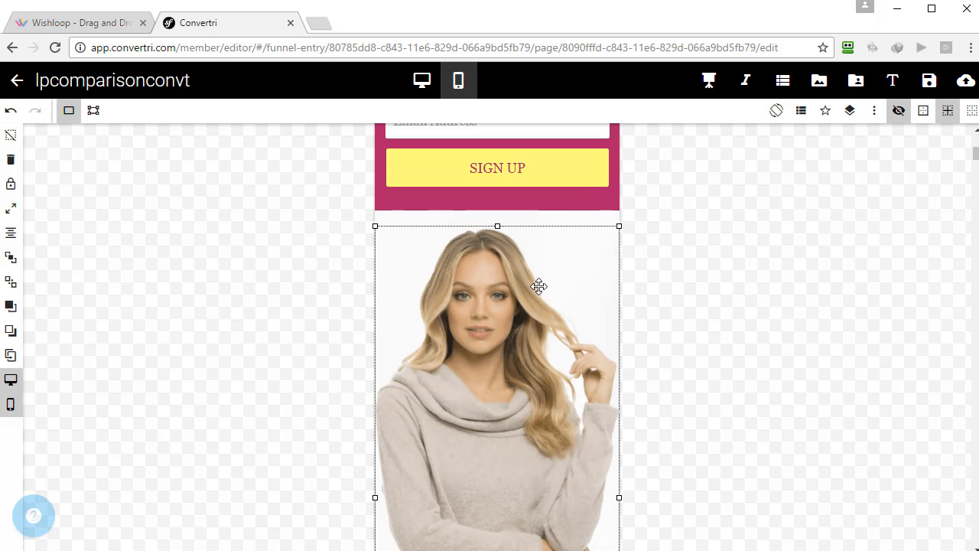
{"action": "left_click_drag", "start_coordinate": [539, 286], "coordinate": [542, 188]}
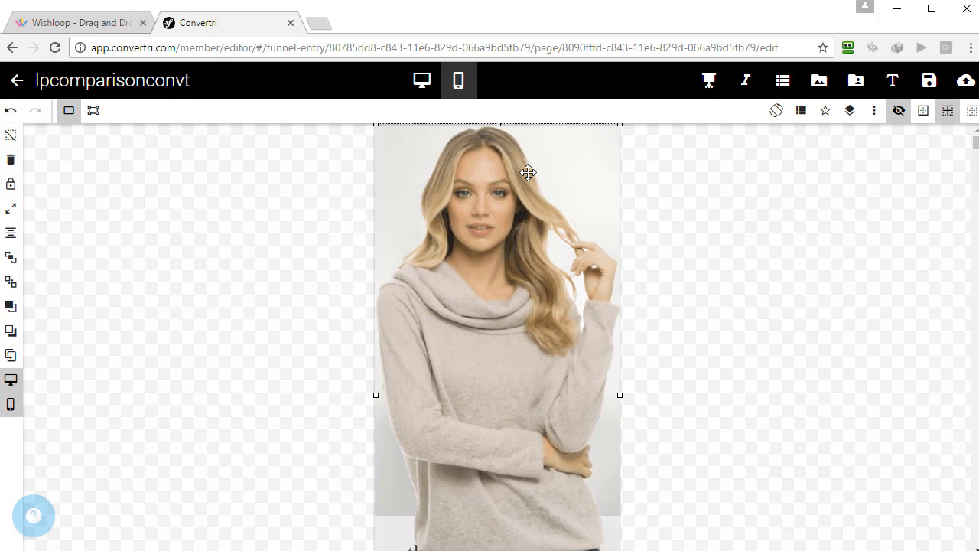
Step: Shrink the woman's photo at the top of the mobile page to clear the logo, and centre it horizontally
{"action": "scroll", "coordinate": [530, 323], "scroll_direction": "down", "scroll_amount": 4}
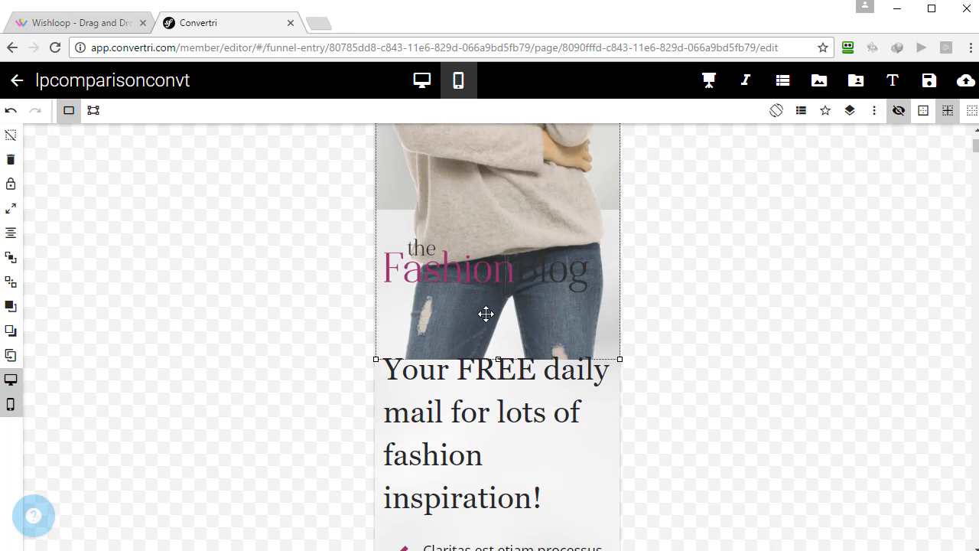
{"action": "left_click", "coordinate": [497, 358]}
{"action": "left_click", "coordinate": [456, 289]}
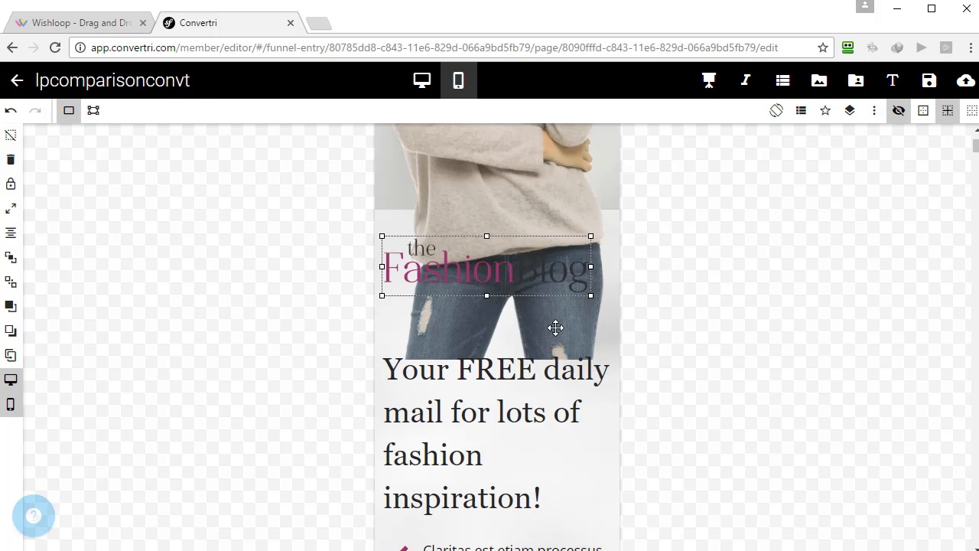
{"action": "left_click", "coordinate": [612, 337]}
{"action": "left_click_drag", "start_coordinate": [621, 357], "coordinate": [553, 153]}
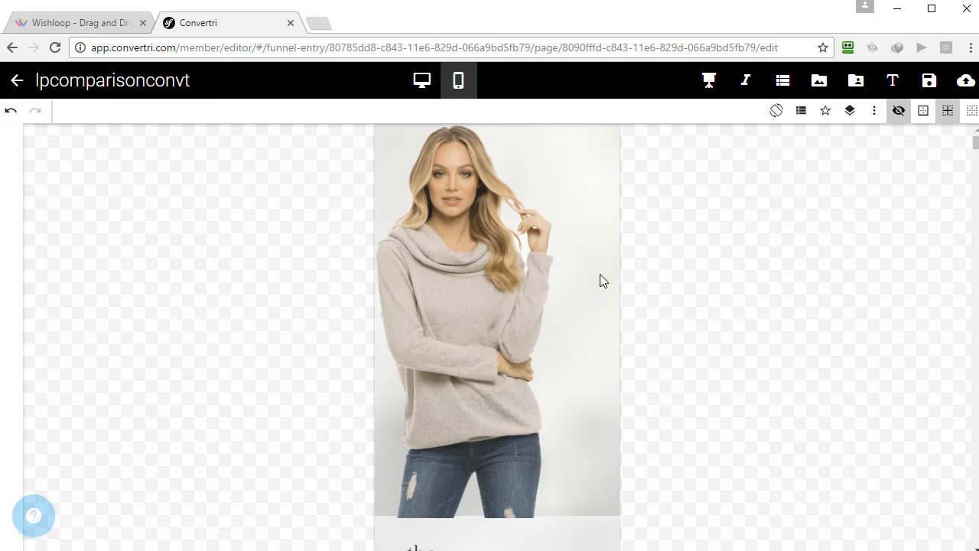
{"action": "left_click", "coordinate": [505, 285]}
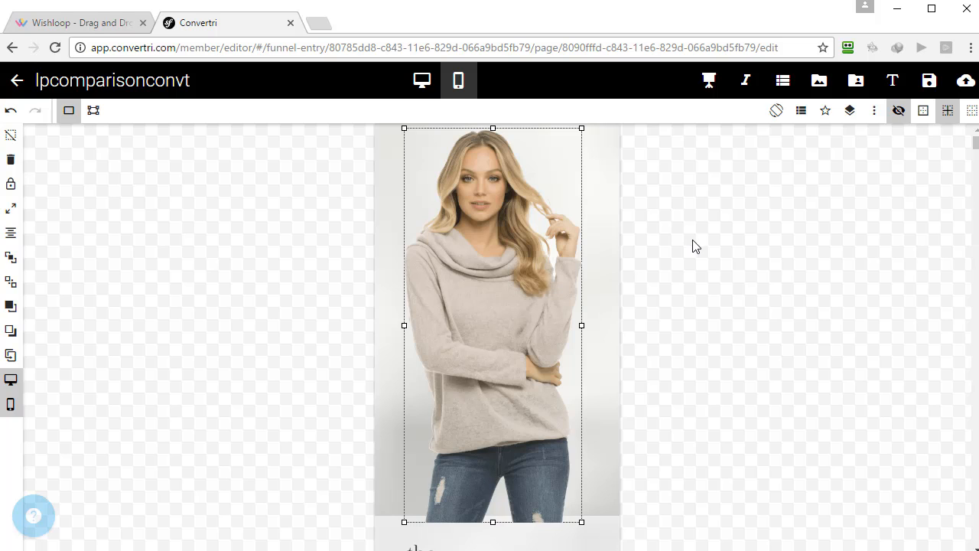
Step: Reduce the woman's photo further to roughly half its height and centre it at the top edge of the mobile page
{"action": "scroll", "coordinate": [498, 287], "scroll_direction": "down", "scroll_amount": 3}
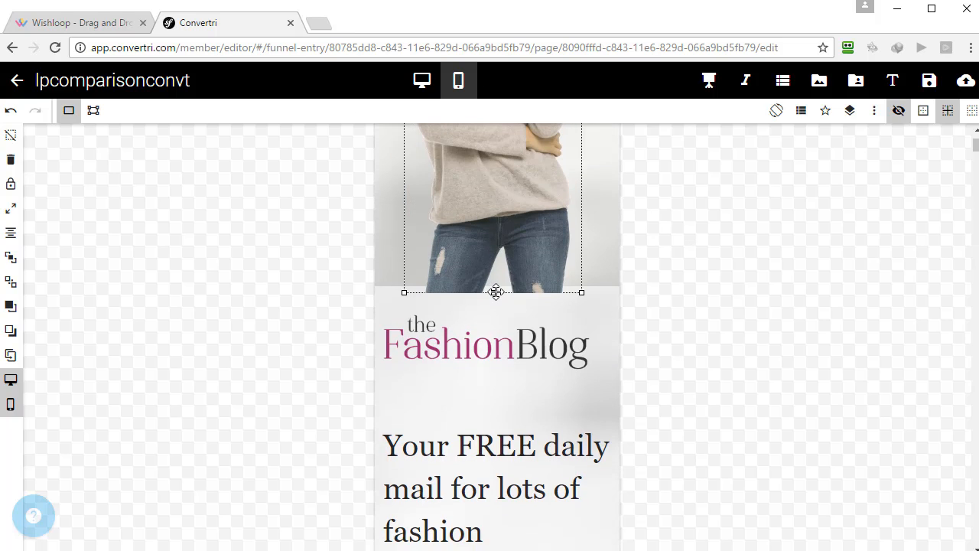
{"action": "scroll", "coordinate": [497, 322], "scroll_direction": "up", "scroll_amount": 3}
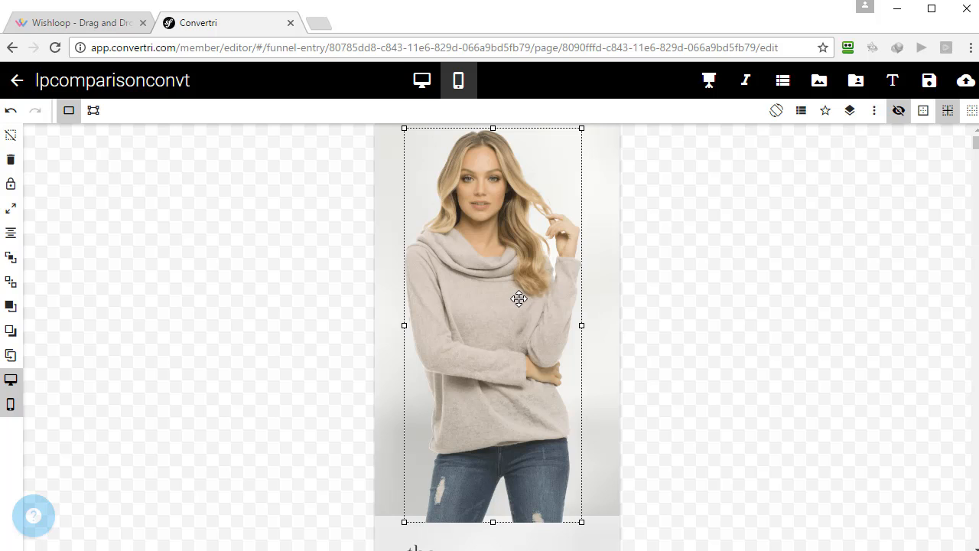
{"action": "left_click_drag", "start_coordinate": [581, 526], "coordinate": [501, 404]}
{"action": "left_click_drag", "start_coordinate": [454, 155], "coordinate": [491, 150]}
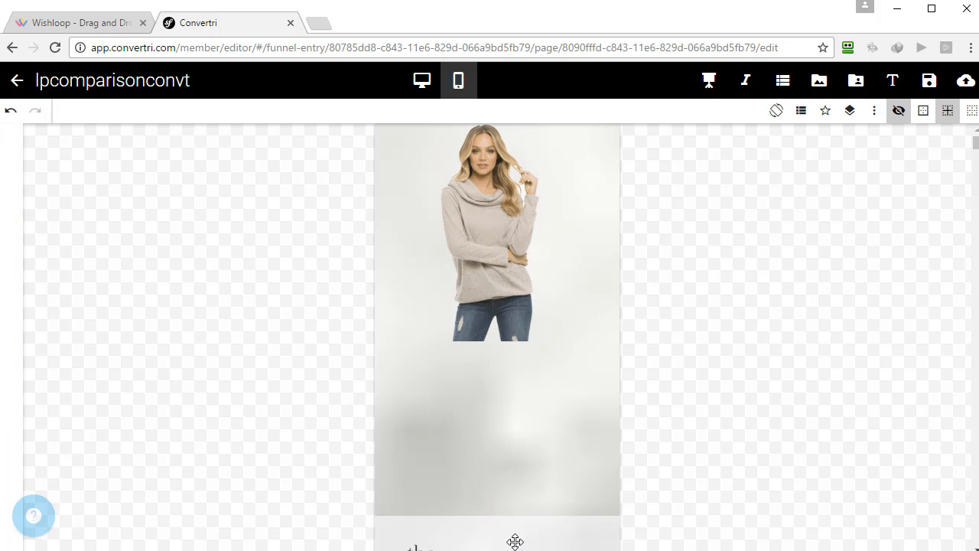
Step: Move the section holding the logo and heading up to close the gap below the woman's photo
{"action": "scroll", "coordinate": [490, 528], "scroll_direction": "down", "scroll_amount": 3}
{"action": "left_click", "coordinate": [496, 312]}
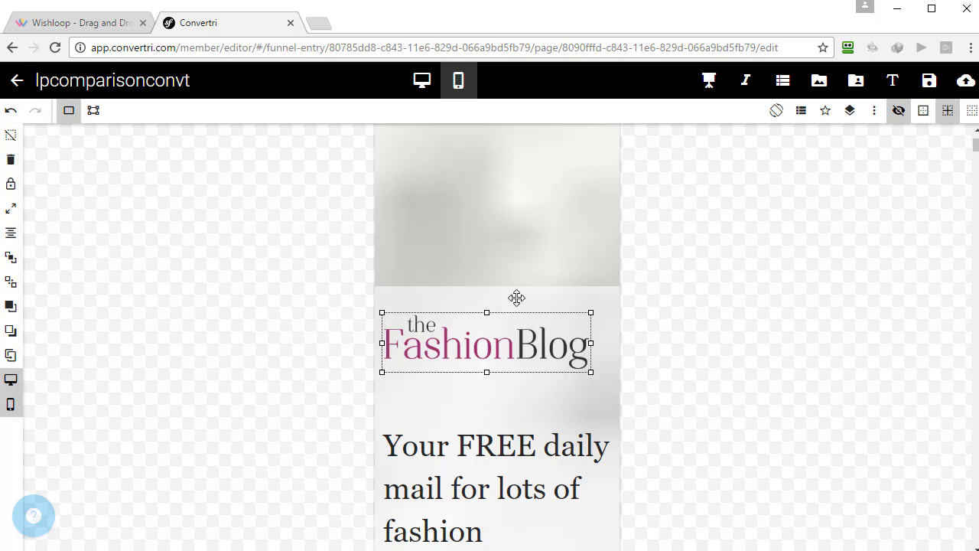
{"action": "left_click", "coordinate": [517, 292]}
{"action": "left_click_drag", "start_coordinate": [517, 292], "coordinate": [580, 322]}
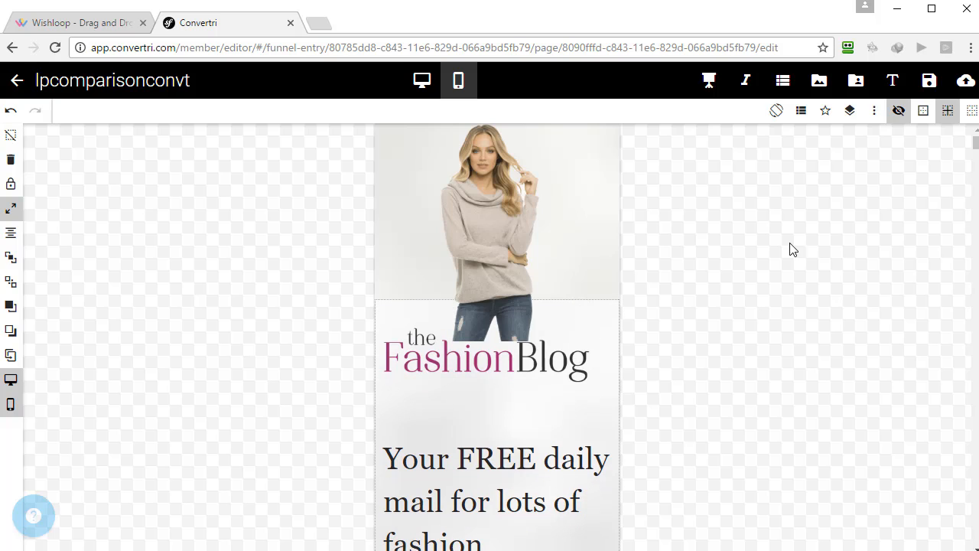
Step: Check the mobile content below the logo and compare the page's desktop and mobile layouts
{"action": "scroll", "coordinate": [791, 267], "scroll_direction": "down", "scroll_amount": 4}
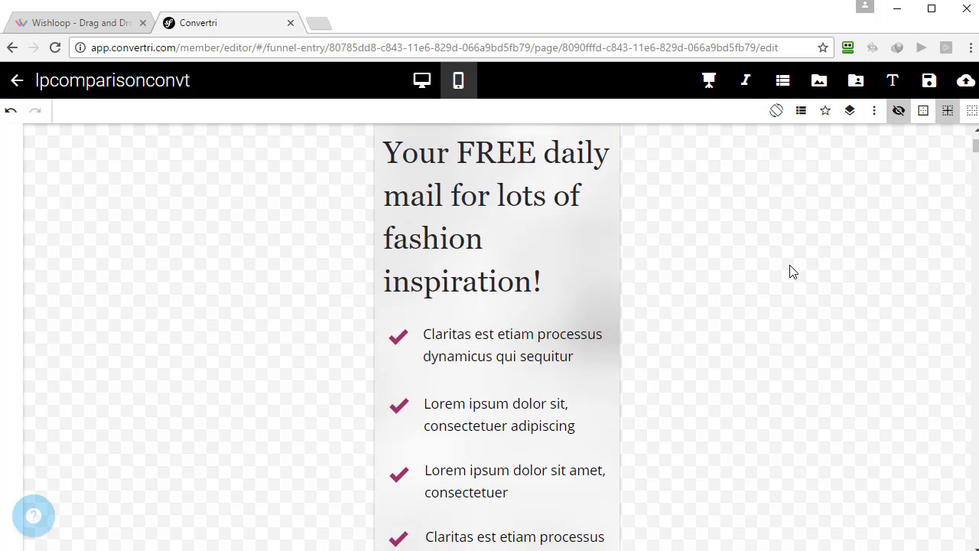
{"action": "scroll", "coordinate": [791, 272], "scroll_direction": "up", "scroll_amount": 4}
{"action": "left_click", "coordinate": [420, 79]}
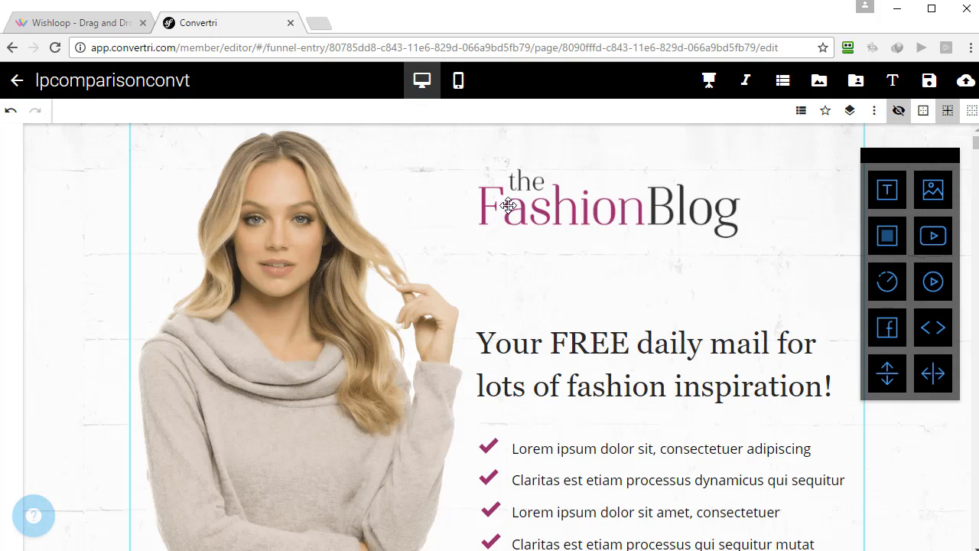
{"action": "left_click", "coordinate": [458, 80]}
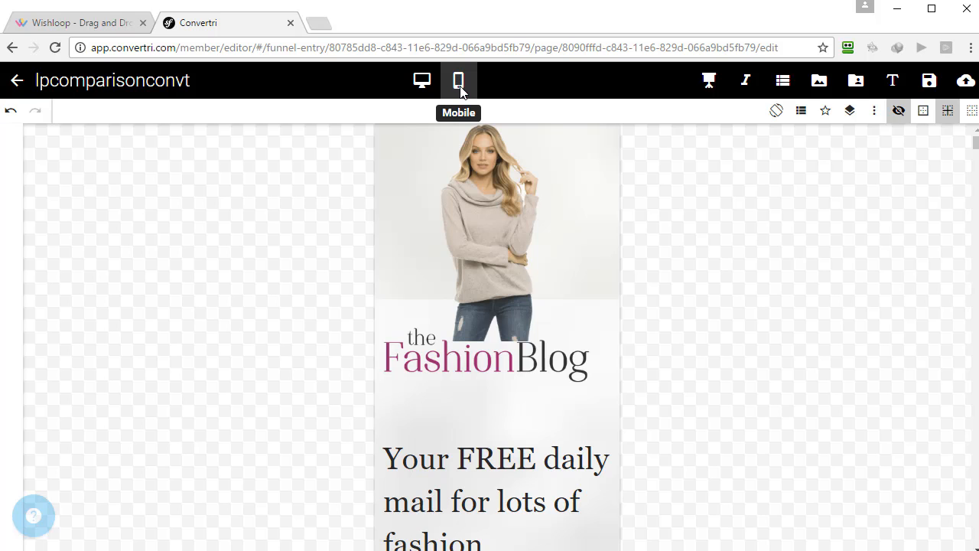
{"action": "left_click", "coordinate": [421, 80]}
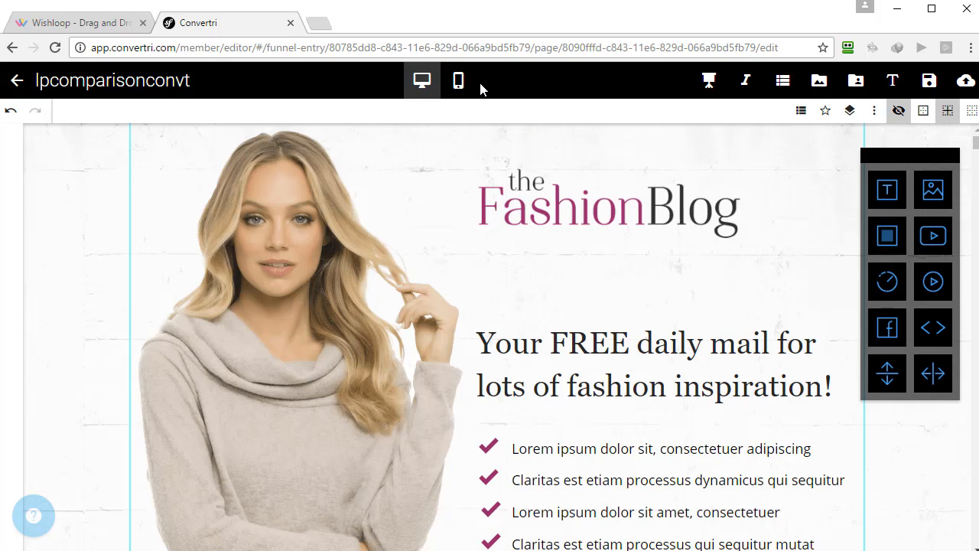
{"action": "left_click", "coordinate": [459, 80]}
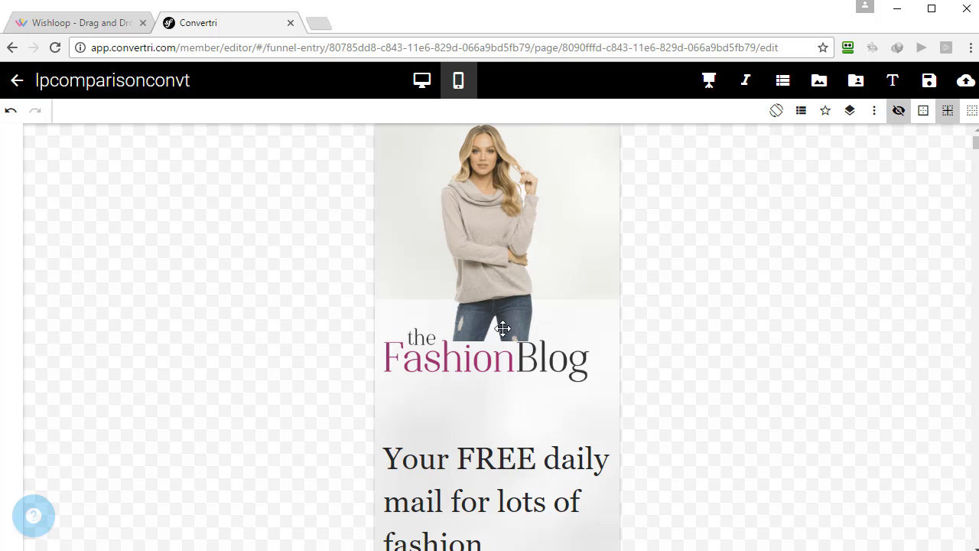
Step: Hide the last bullet's text, "Claritas est etiam processus qui sequitur mutat", and its check mark on mobile
{"action": "scroll", "coordinate": [516, 360], "scroll_direction": "down", "scroll_amount": 5}
{"action": "left_click", "coordinate": [502, 482]}
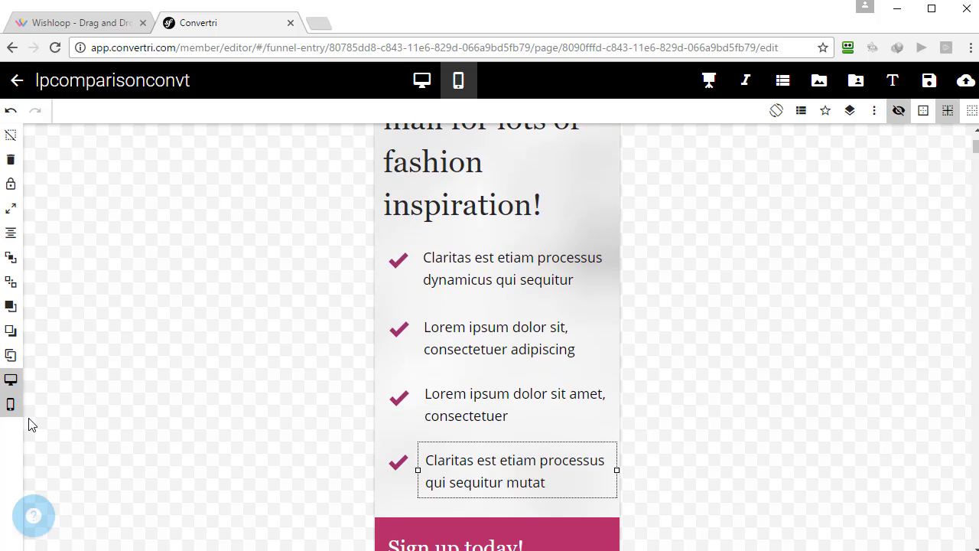
{"action": "left_click", "coordinate": [11, 405]}
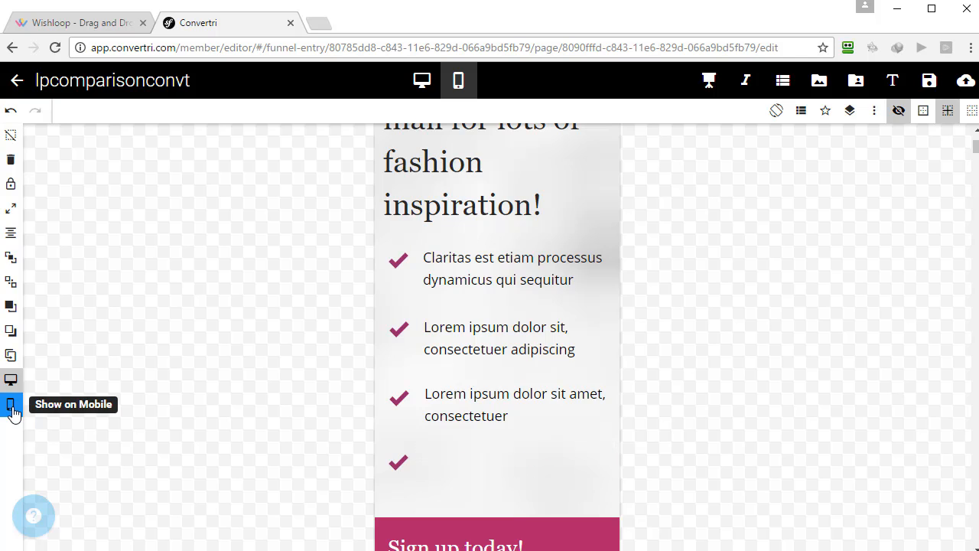
{"action": "left_click", "coordinate": [398, 459]}
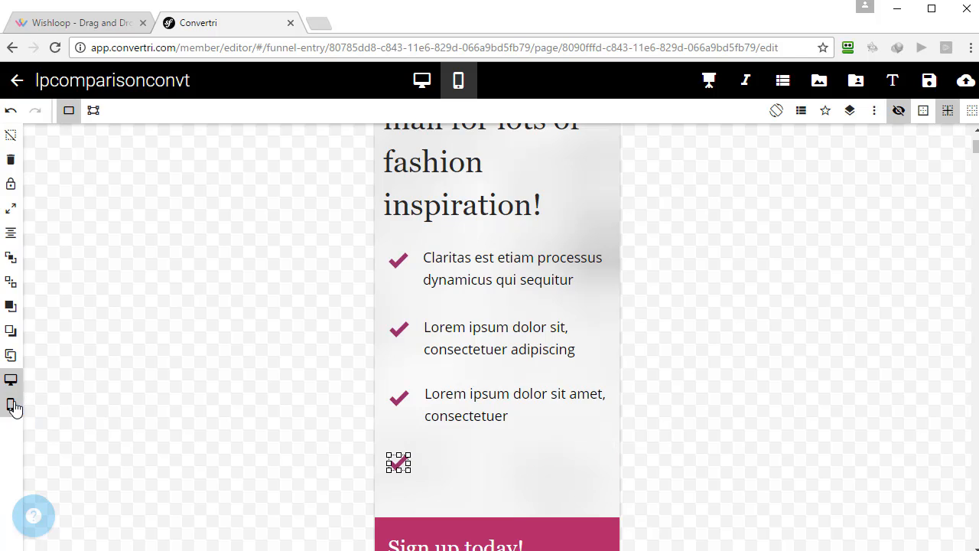
{"action": "left_click", "coordinate": [11, 406]}
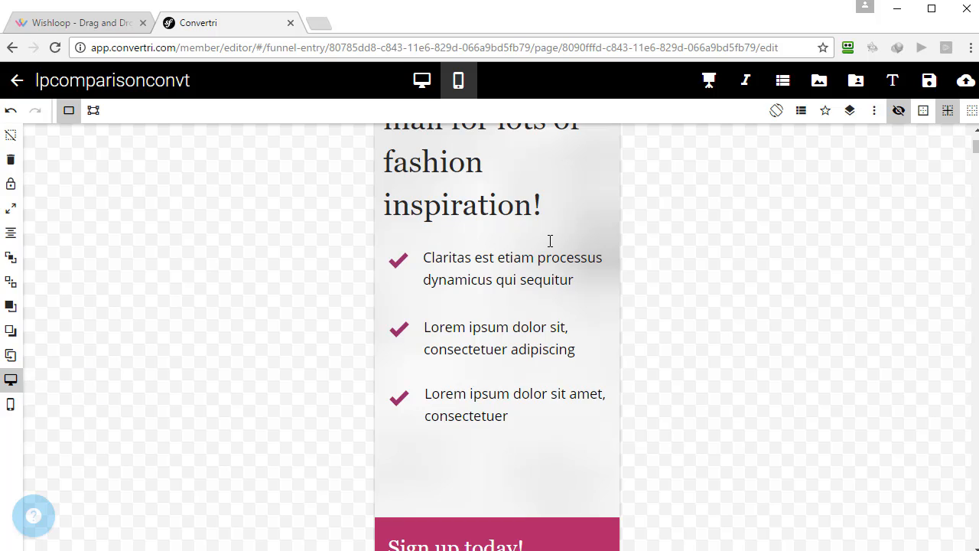
Step: Switch to Wishloop, try hiding the image and the second headline in the mobile layout, and show both again
{"action": "left_click", "coordinate": [81, 23]}
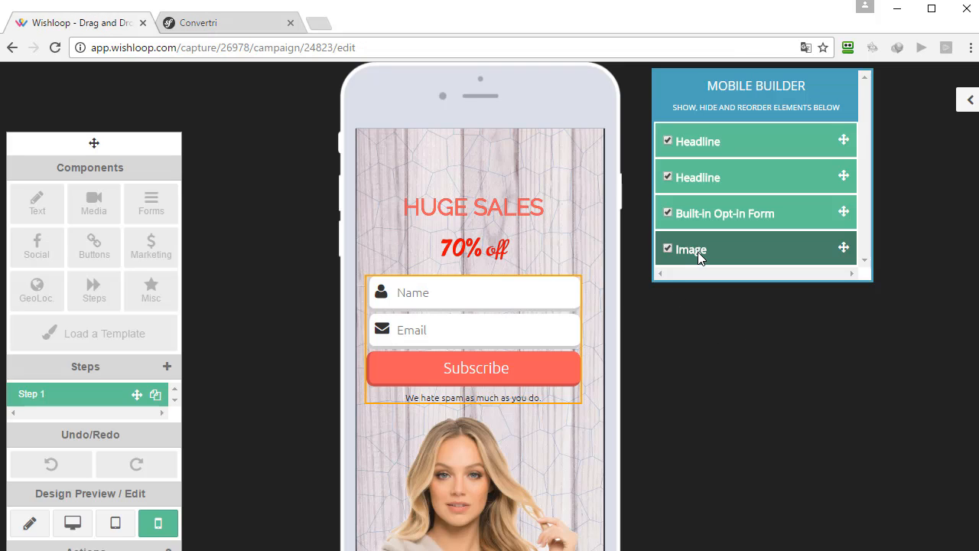
{"action": "left_click", "coordinate": [666, 248]}
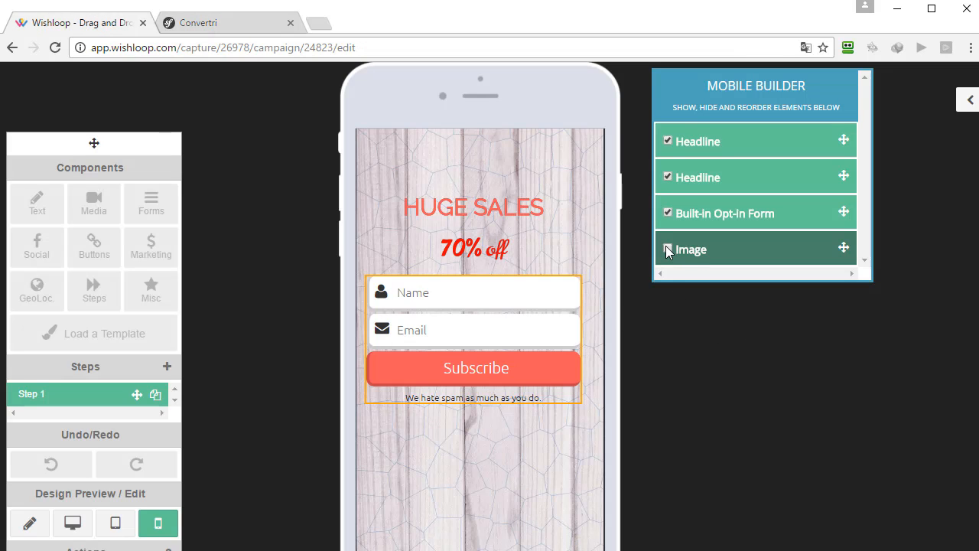
{"action": "left_click", "coordinate": [667, 248]}
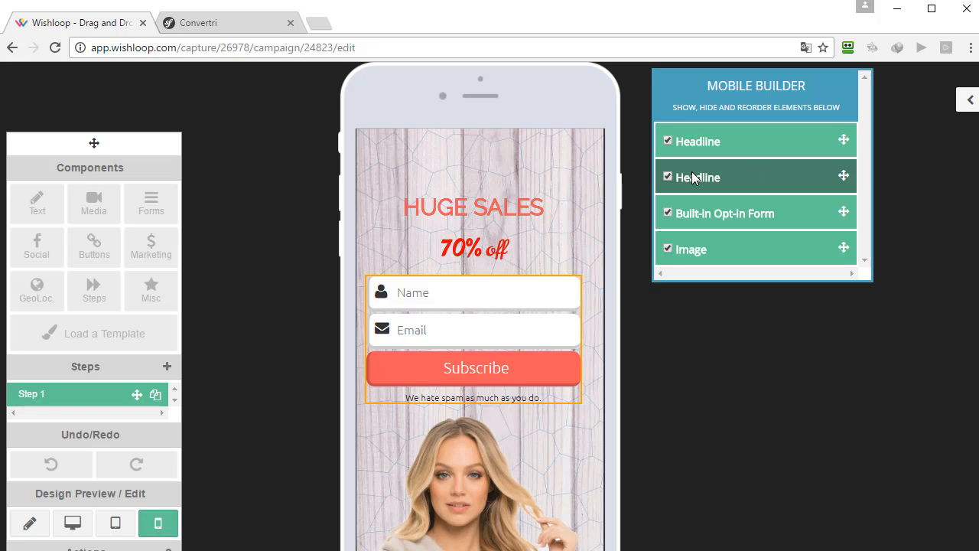
{"action": "left_click", "coordinate": [668, 177]}
{"action": "left_click", "coordinate": [667, 177]}
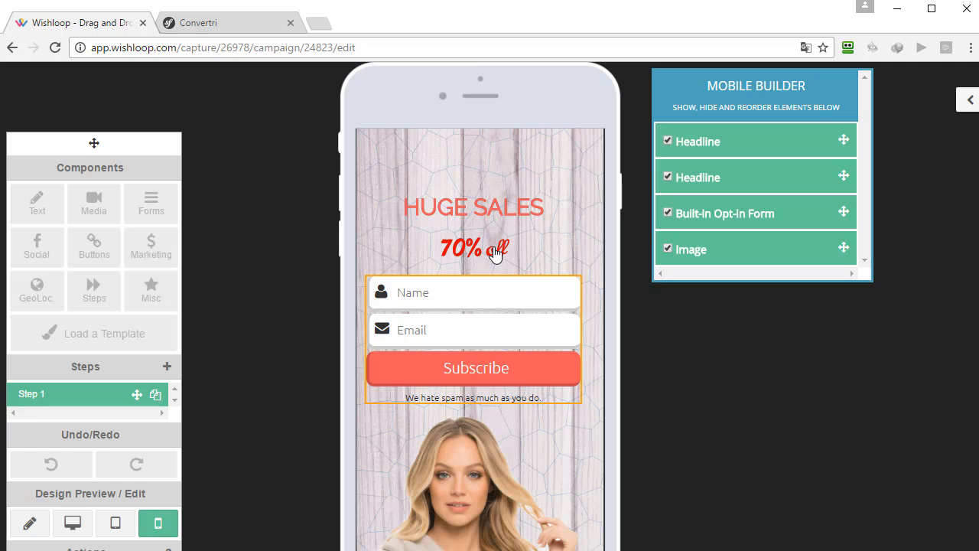
Step: Switch to Convertri to view the top of its mobile page, and return to Wishloop to compare its mobile layout
{"action": "left_click", "coordinate": [223, 24]}
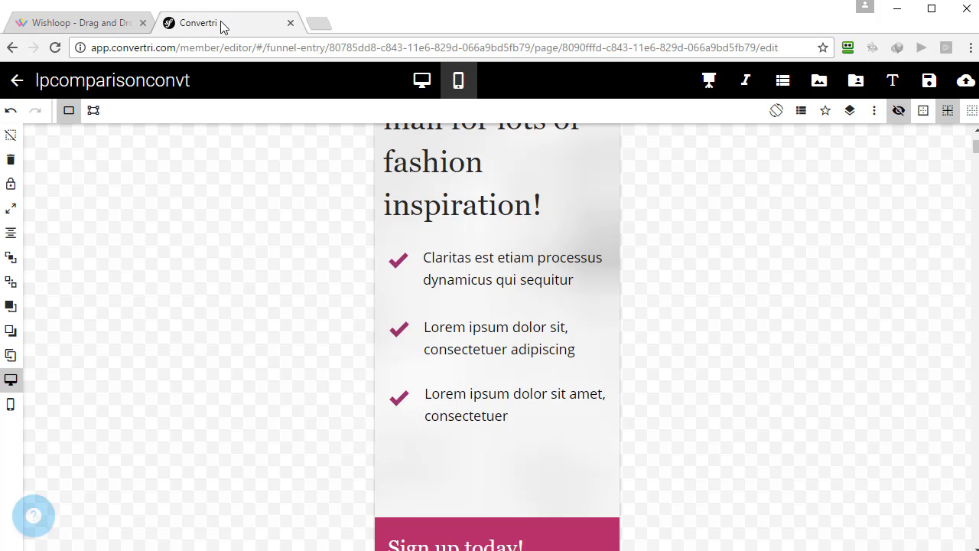
{"action": "scroll", "coordinate": [563, 245], "scroll_direction": "up", "scroll_amount": 5}
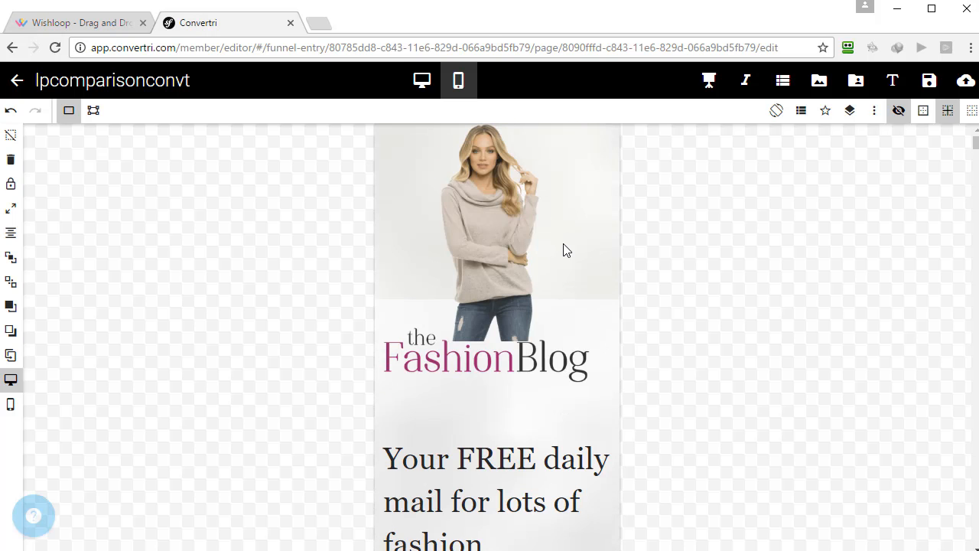
{"action": "left_click", "coordinate": [72, 23]}
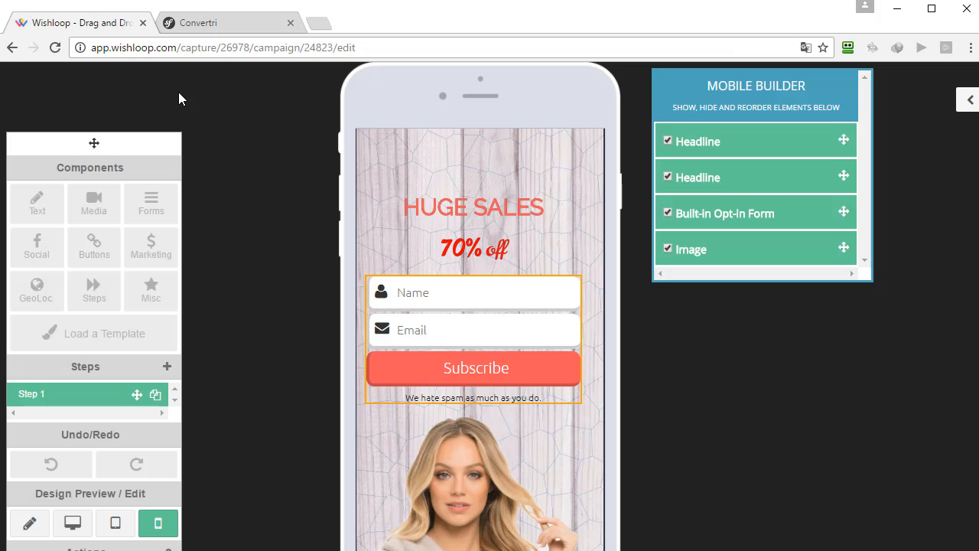